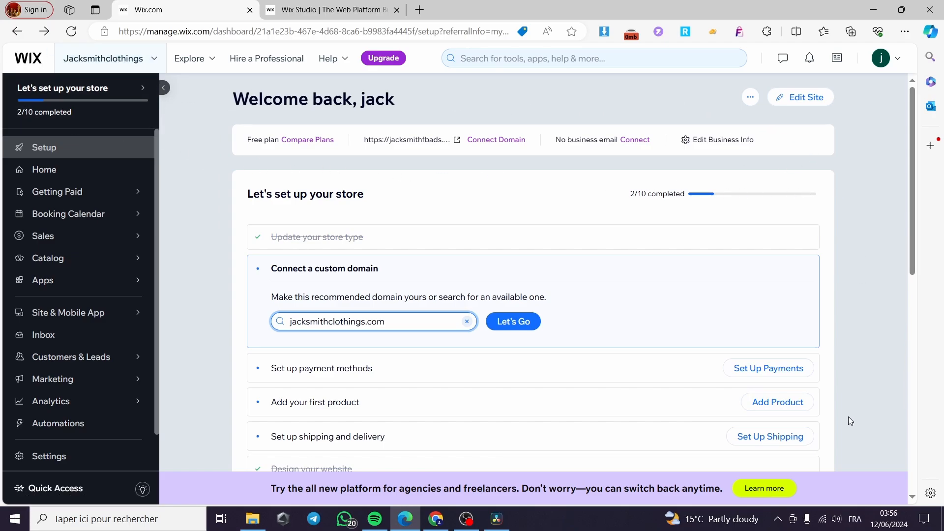
Switch to the Wix Studio page, start creating, and get started with the Studio workspace for agencies and freelancers.
scroll(449, 293, "down", 1)
scroll(492, 279, "up", 1)
left_click(311, 10)
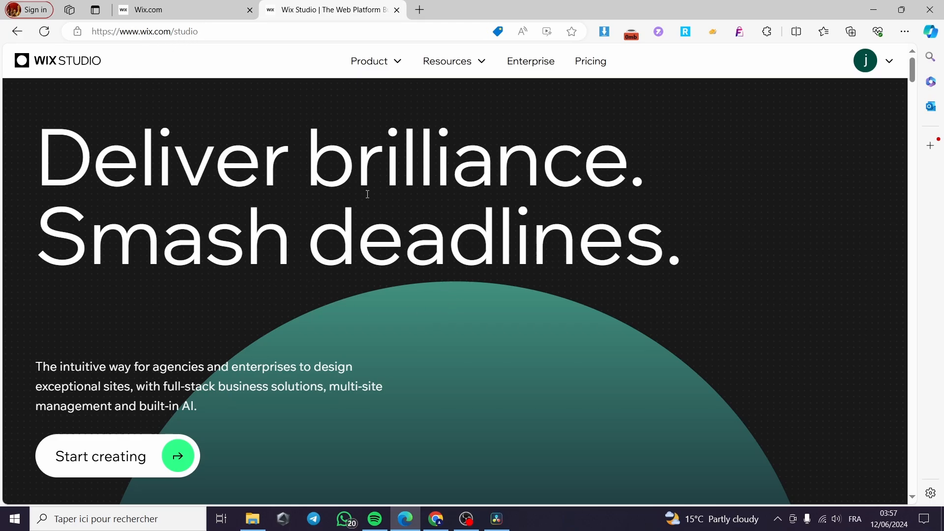
scroll(489, 198, "down", 9)
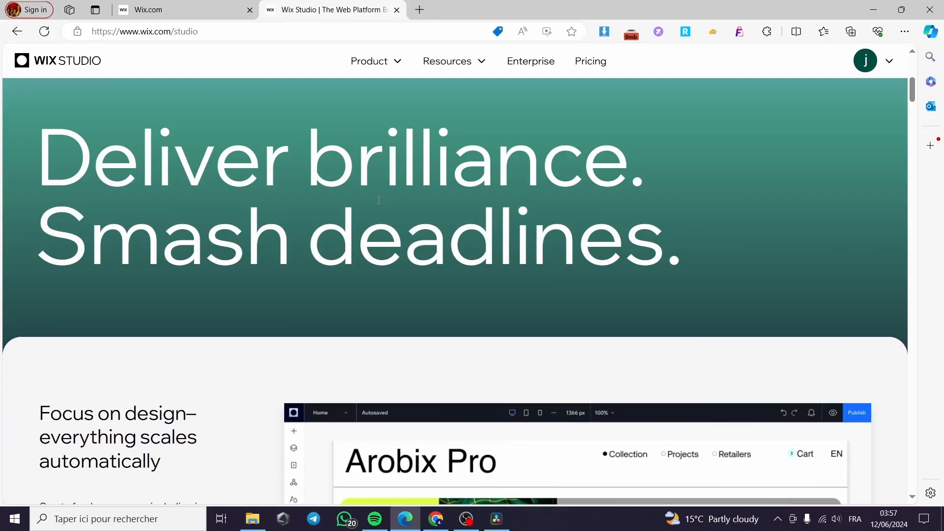
scroll(361, 216, "up", 8)
scroll(388, 220, "up", 1)
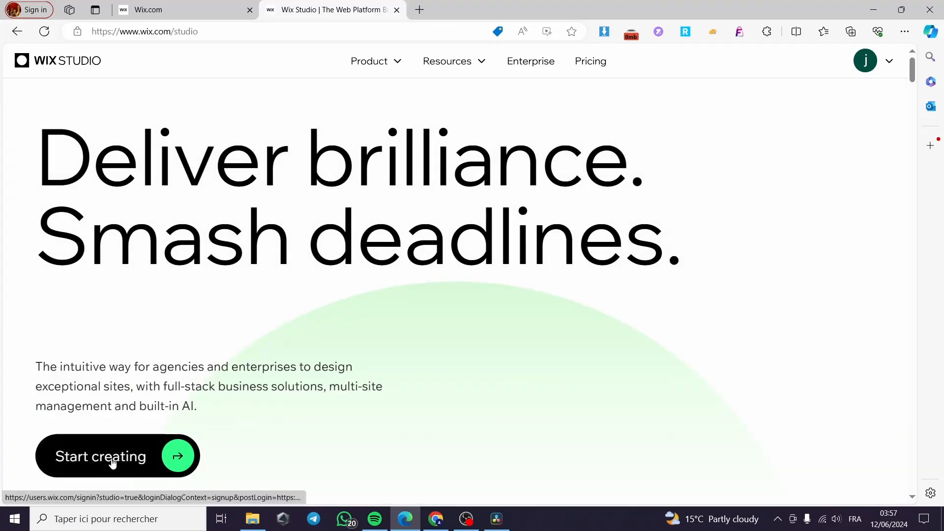
left_click(112, 462)
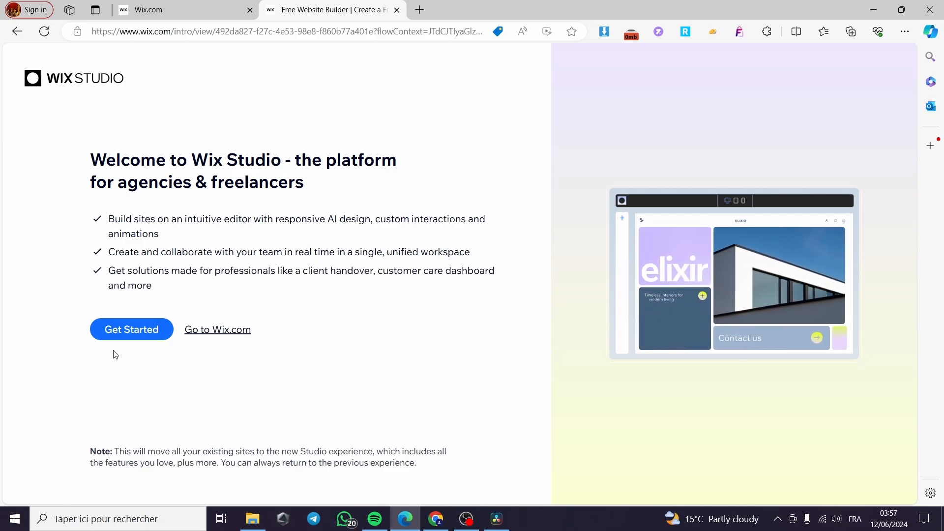
left_click(125, 335)
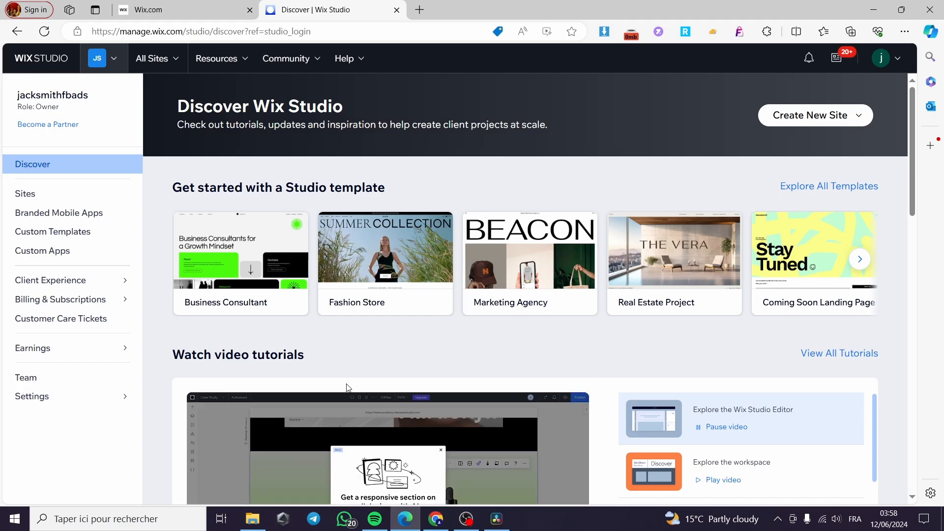
Compare the regular Wix dashboard with the Studio workspace, and open the My Site 1 dashboard from the Studio site list.
left_click(145, 9)
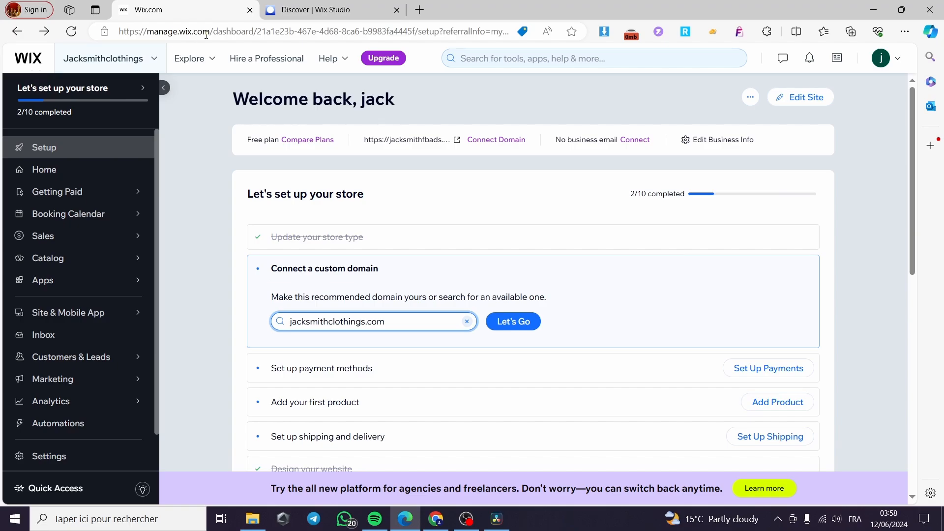
left_click(325, 10)
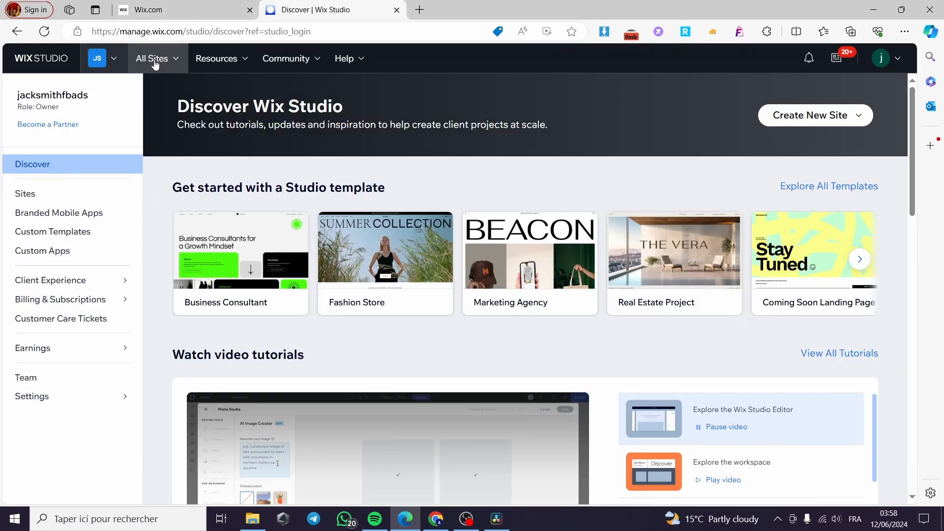
left_click(182, 59)
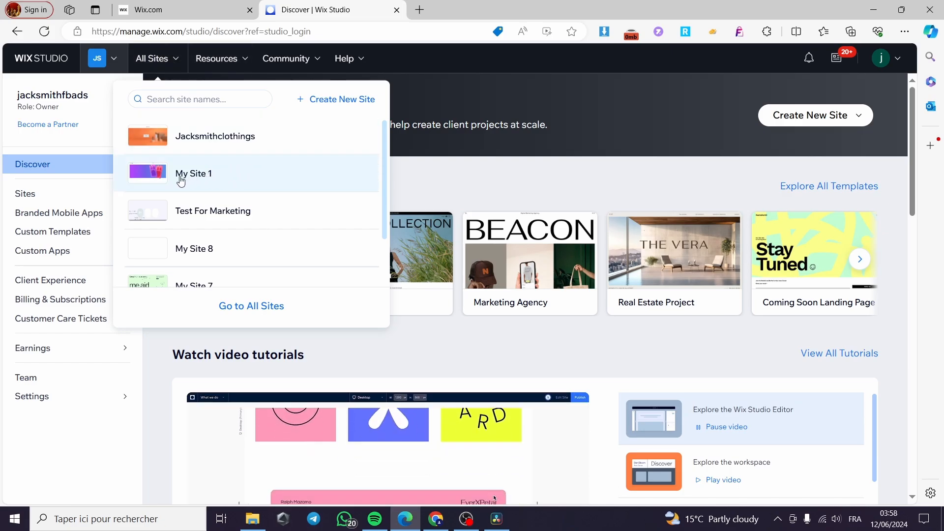
left_click(211, 181)
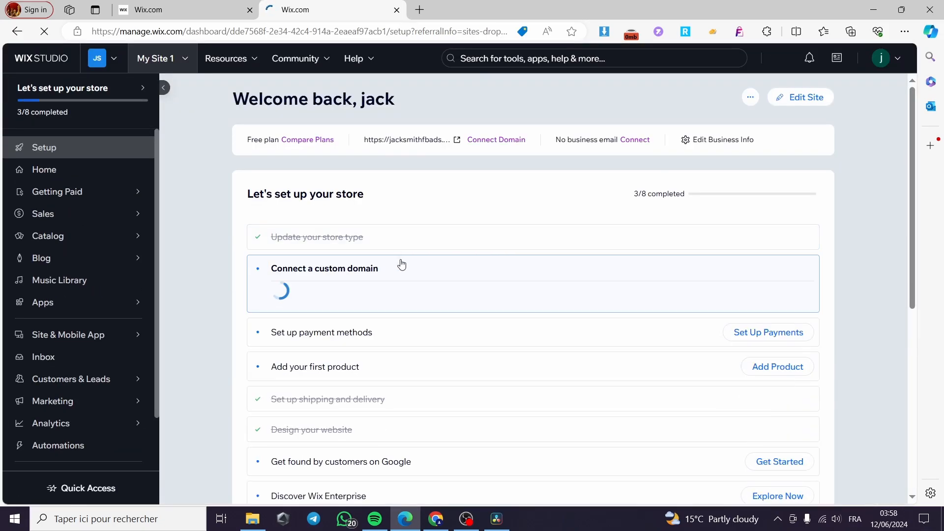
Review the management sections of the My Site 1 dashboard and open the site in its editor.
mouse_move(141, 216)
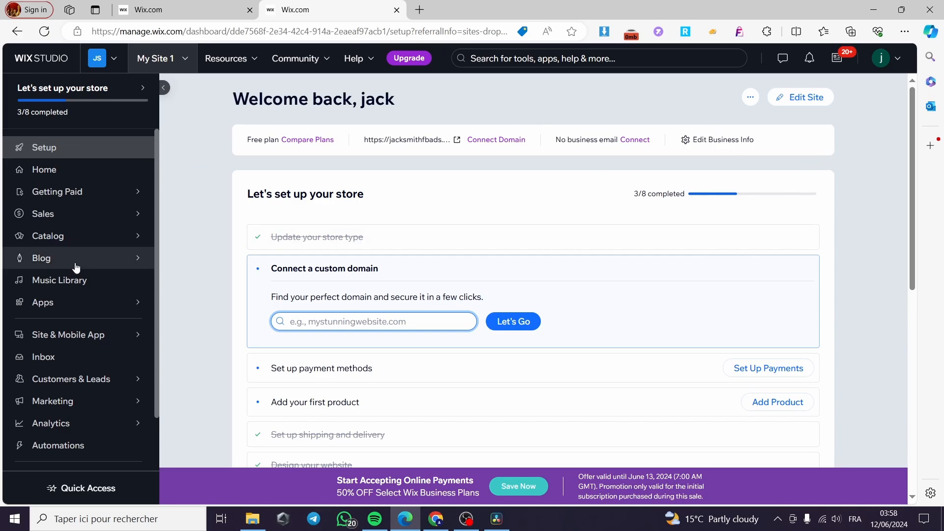
scroll(95, 264, "down", 1)
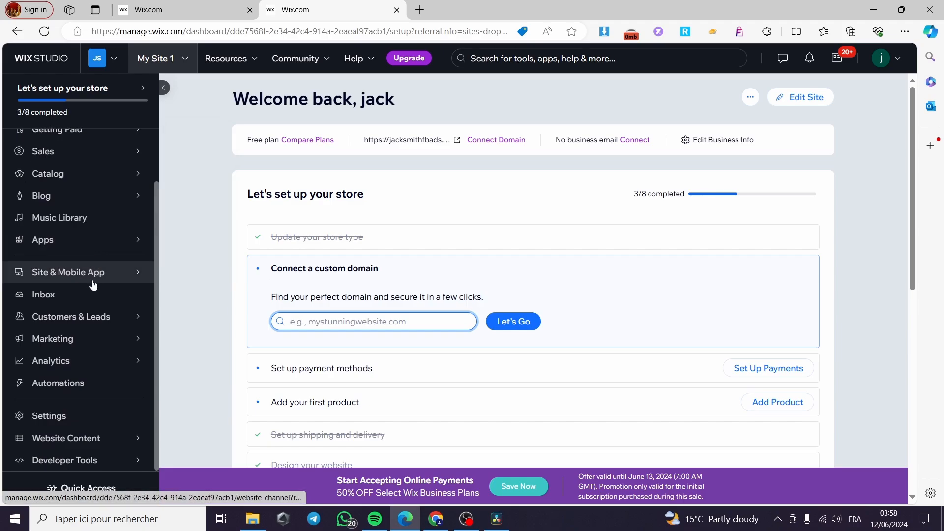
scroll(75, 417, "up", 1)
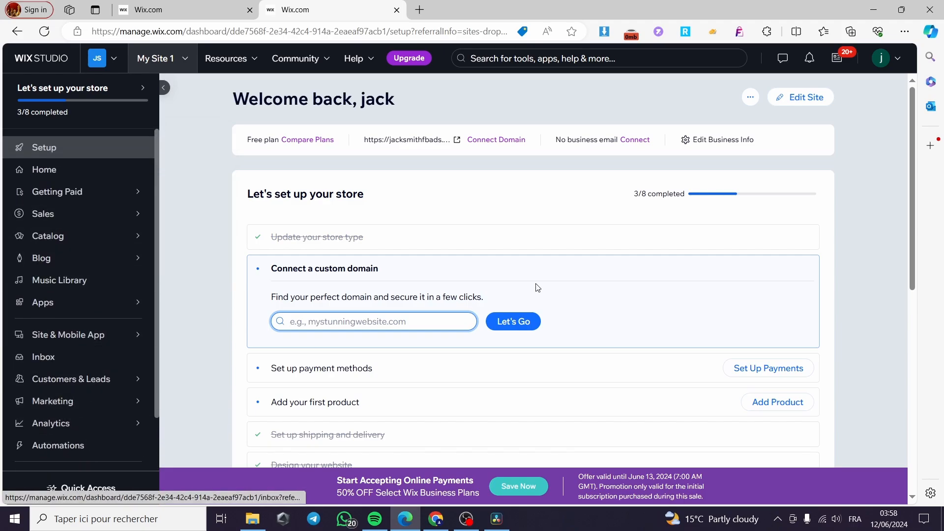
left_click(806, 102)
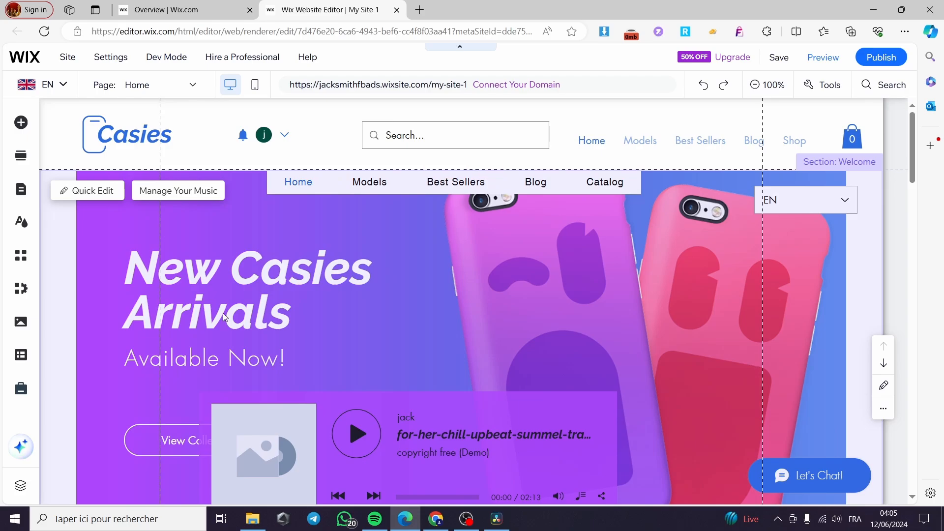
mouse_move(22, 67)
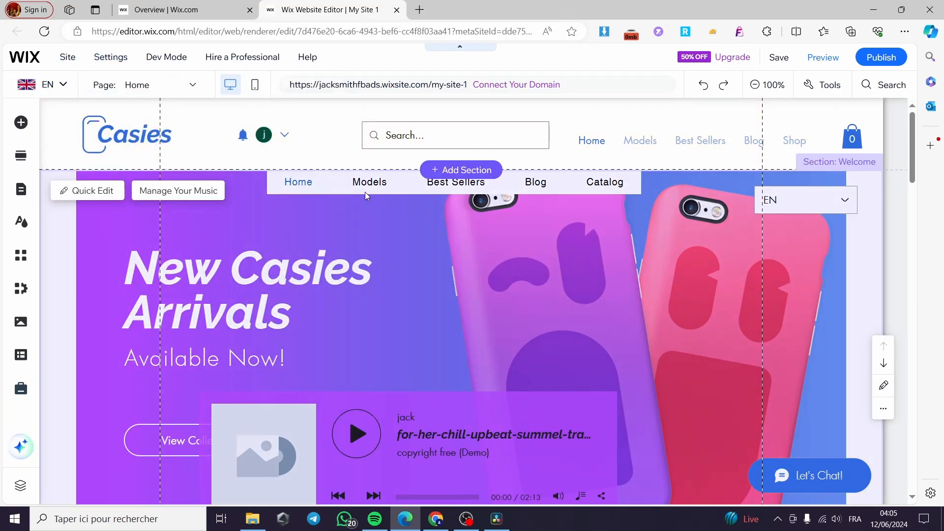
Return to the My Site 1 dashboard and create a new Studio site starting from a template.
left_click(173, 15)
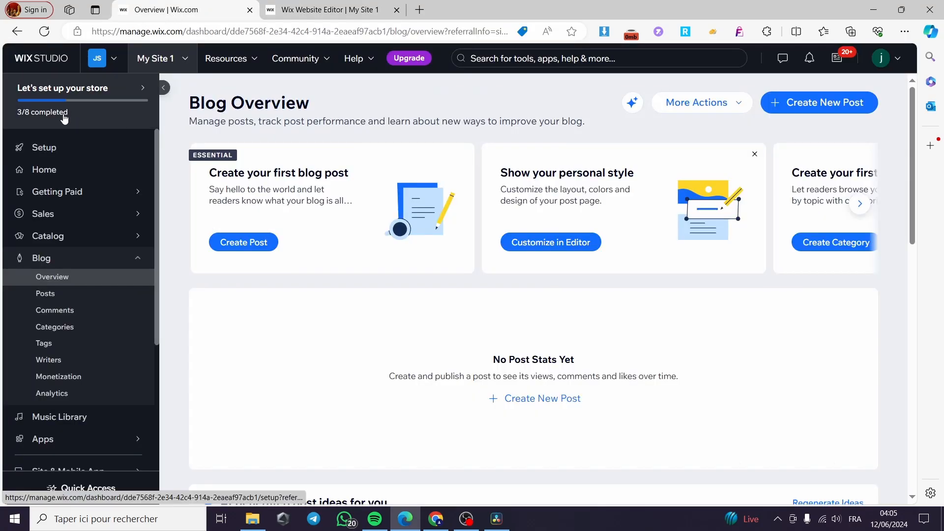
left_click(188, 65)
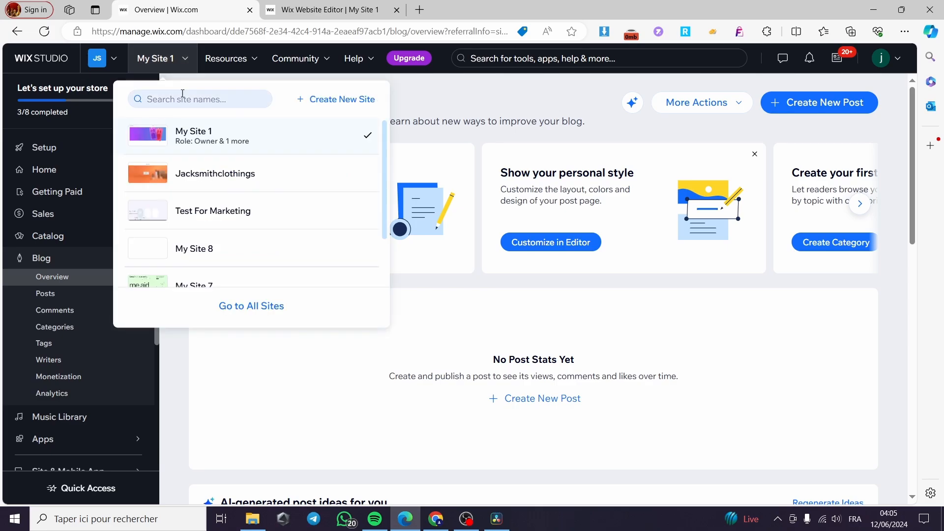
left_click(339, 105)
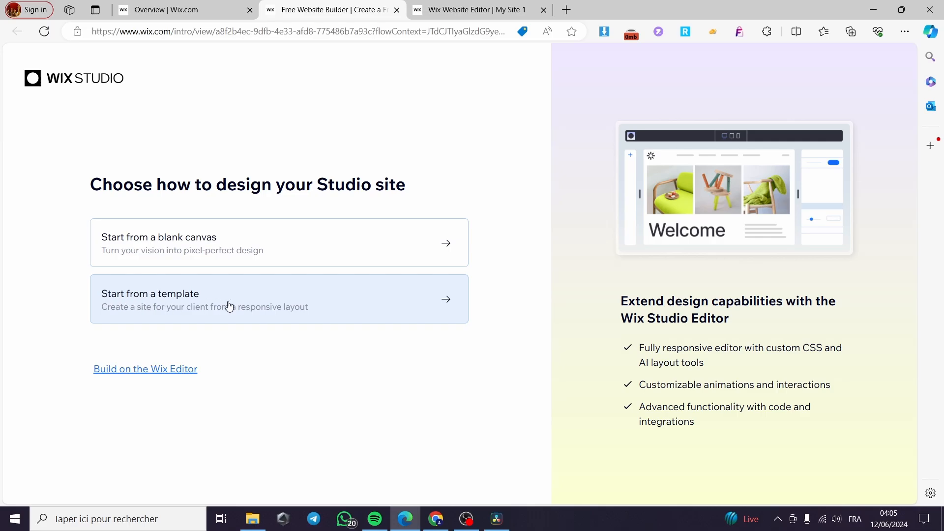
left_click(337, 301)
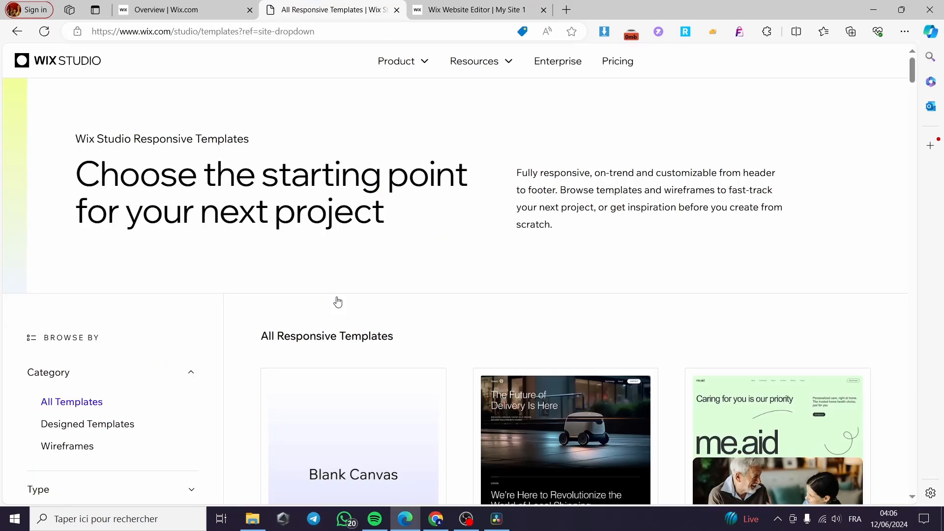
Examine the range of responsive templates offered in the Wix Studio template gallery.
scroll(474, 295, "down", 3)
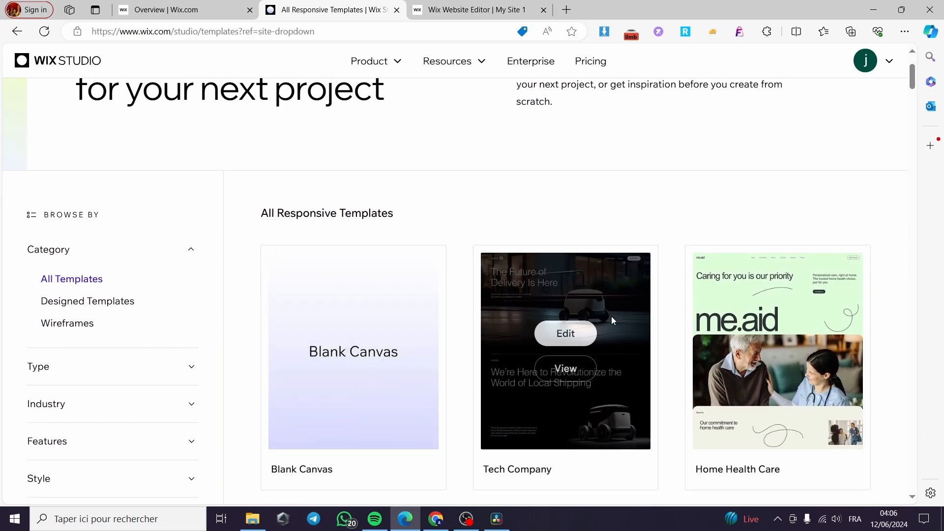
scroll(837, 301, "down", 4)
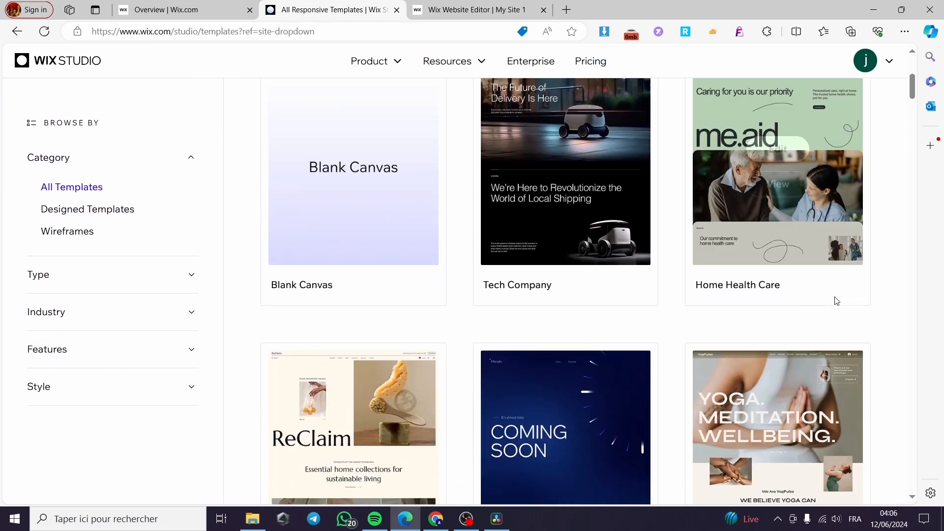
scroll(861, 315, "down", 2)
scroll(880, 311, "down", 3)
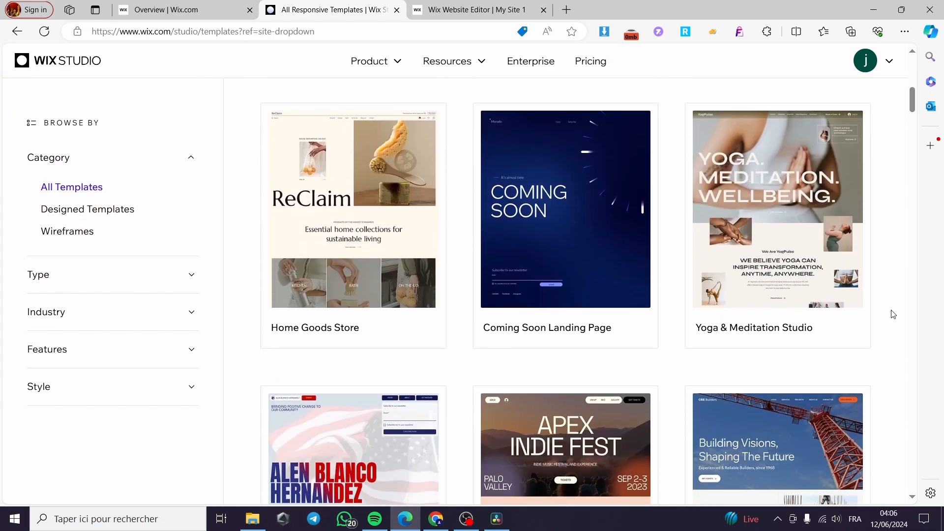
scroll(907, 319, "down", 8)
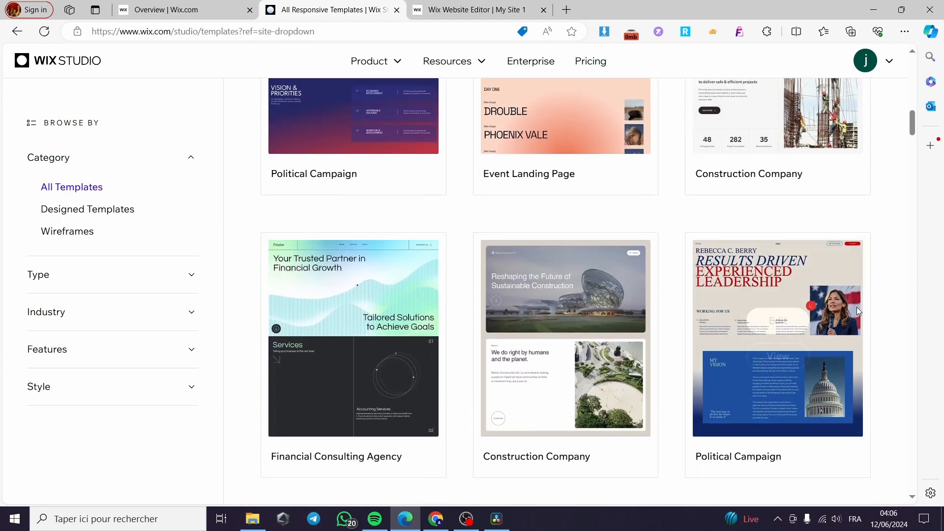
scroll(857, 306, "up", 1)
scroll(883, 321, "down", 6)
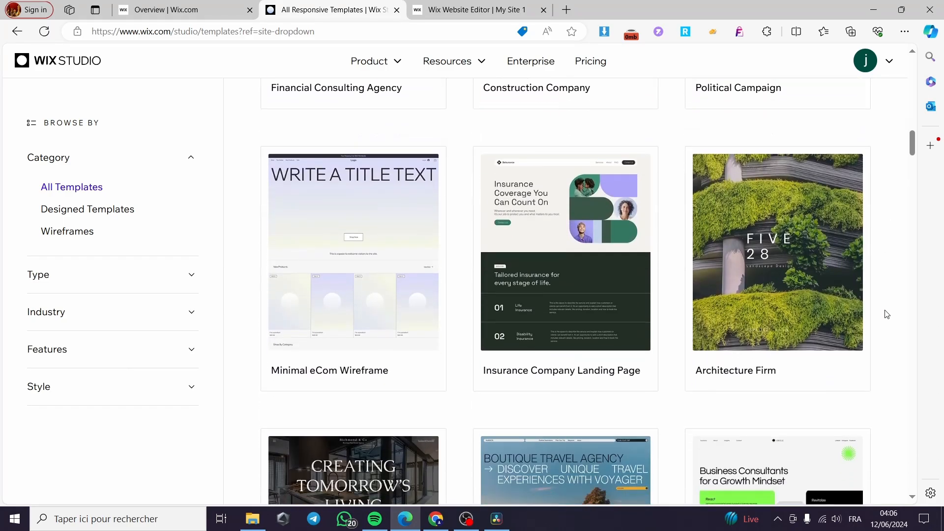
left_click_drag(911, 163, 912, 275)
mouse_move(916, 288)
left_mouse_down()
mouse_move(936, 451)
mouse_move(927, 87)
mouse_move(925, 96)
left_mouse_up()
Choose the Home Health Care template and open it for editing in the Wix Studio editor.
mouse_move(788, 190)
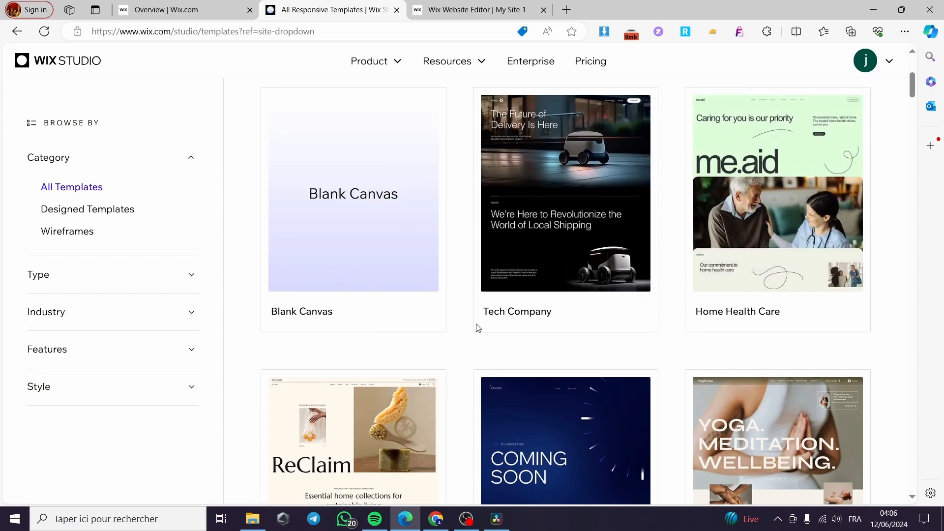
scroll(480, 326, "down", 2)
scroll(500, 322, "down", 3)
scroll(597, 333, "down", 1)
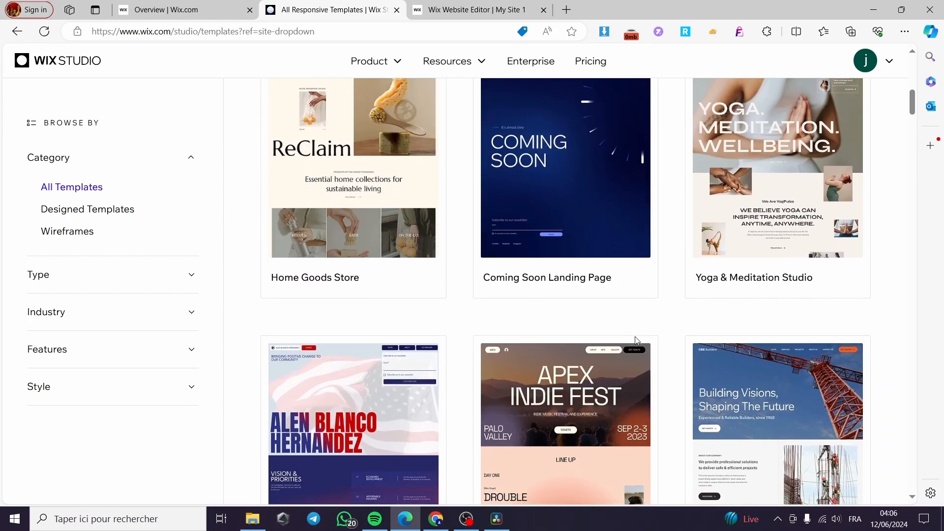
scroll(609, 340, "up", 6)
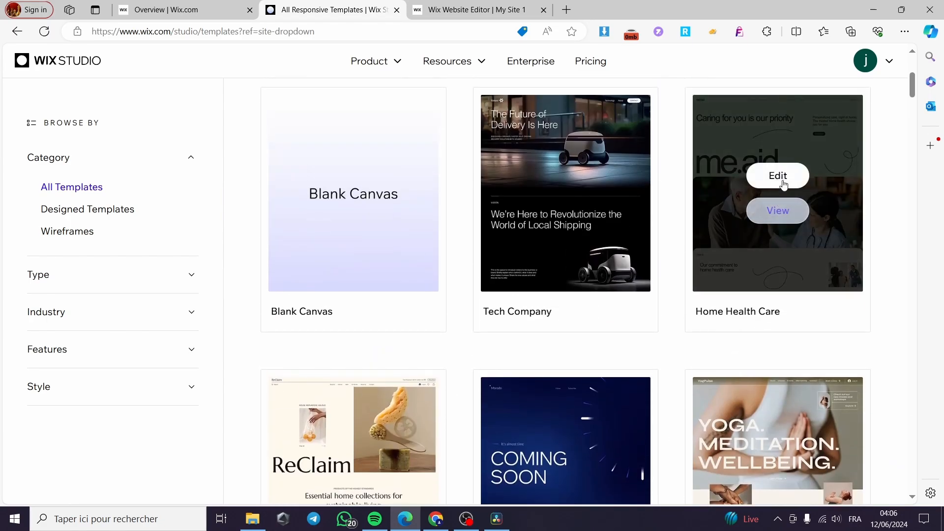
left_click(781, 182)
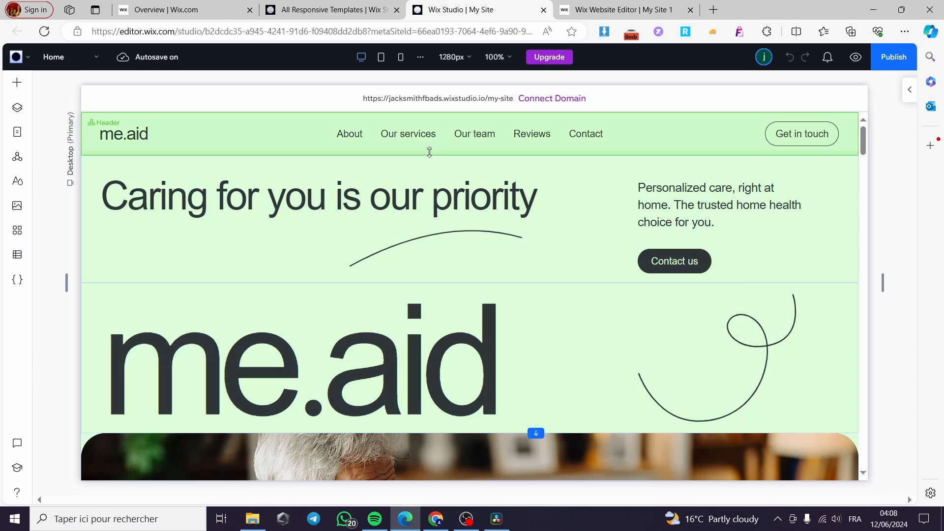
Look at the Site options of My Site 1 in the classic Wix Editor, and return to the Wix Studio editor for comparison.
left_click(585, 8)
mouse_move(46, 66)
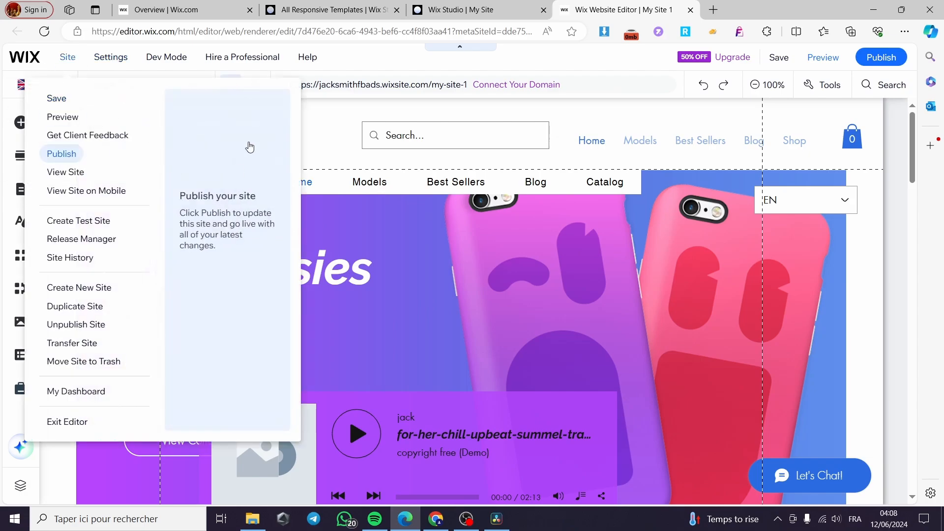
left_click(467, 9)
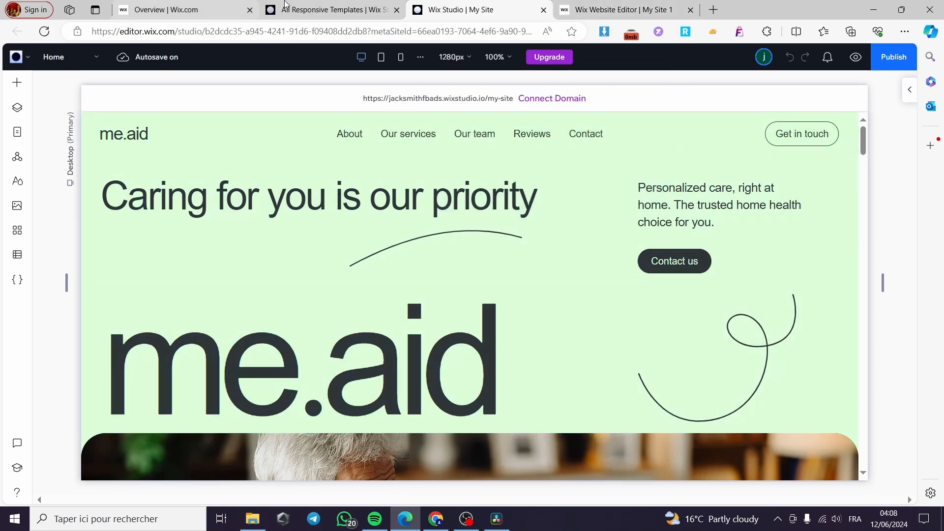
Return to the My Site 1 blog overview and examine its additional blog actions.
left_click(160, 6)
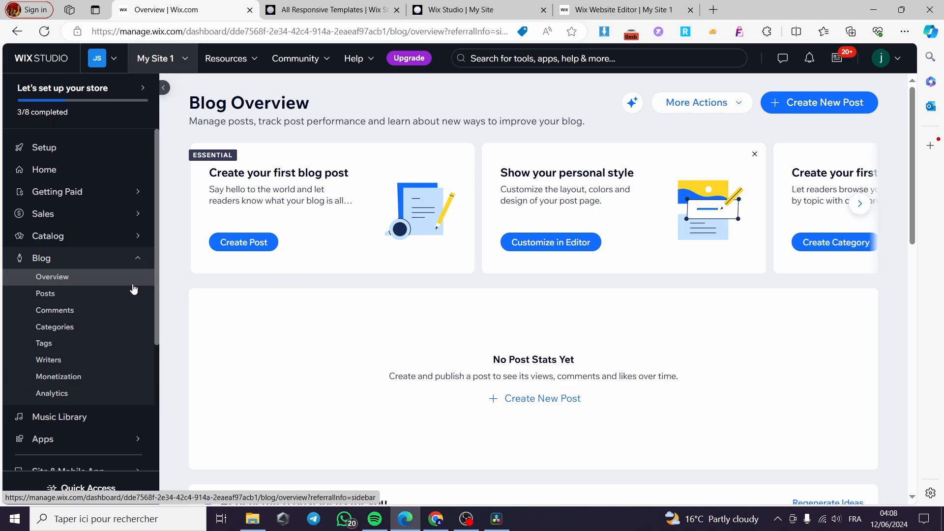
left_click(734, 101)
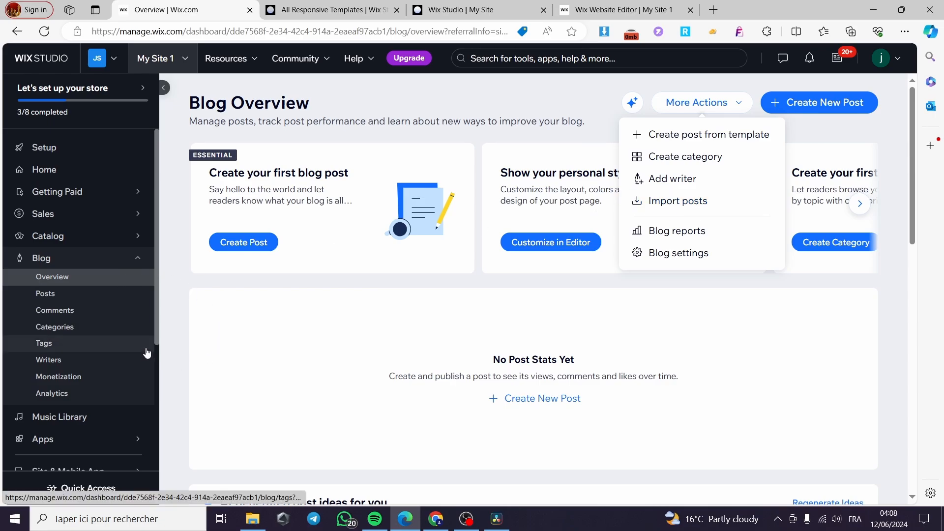
mouse_move(138, 218)
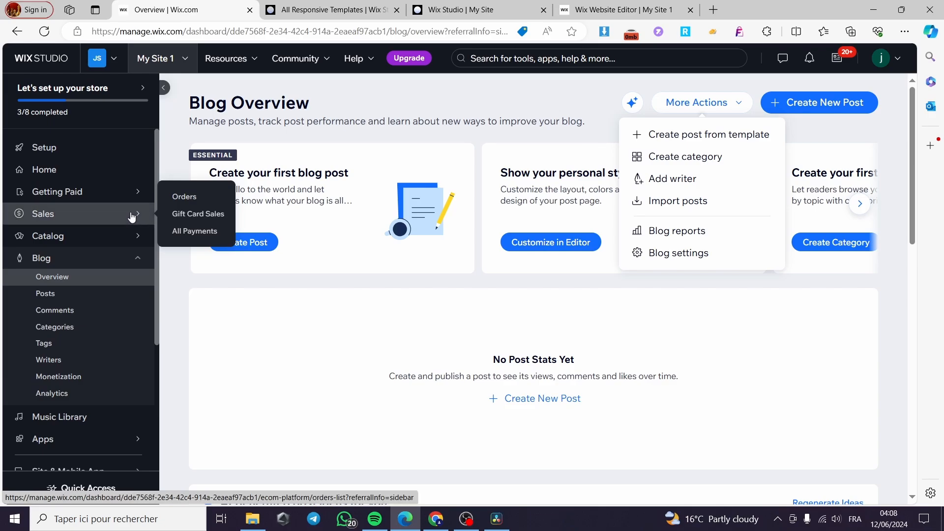
View the store's sales orders and review the product list in the catalog of My Site 1.
left_click(153, 221)
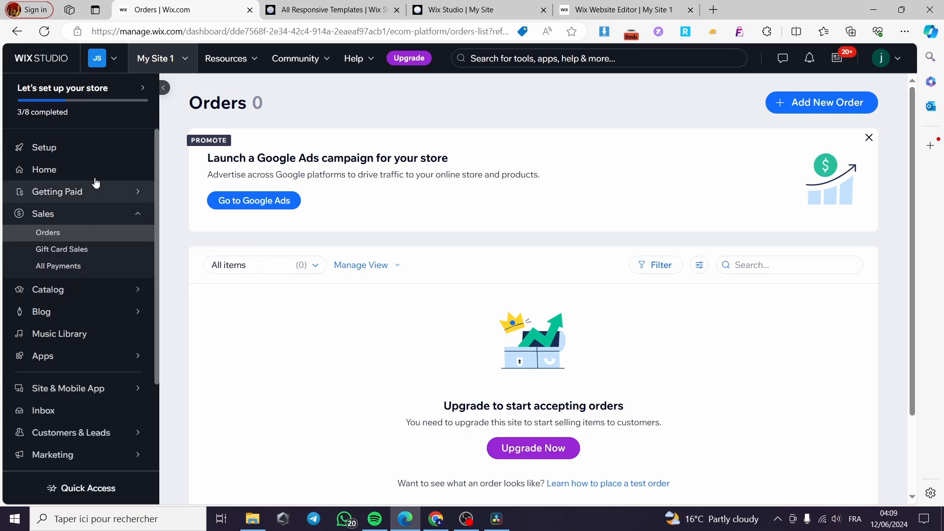
left_click(48, 292)
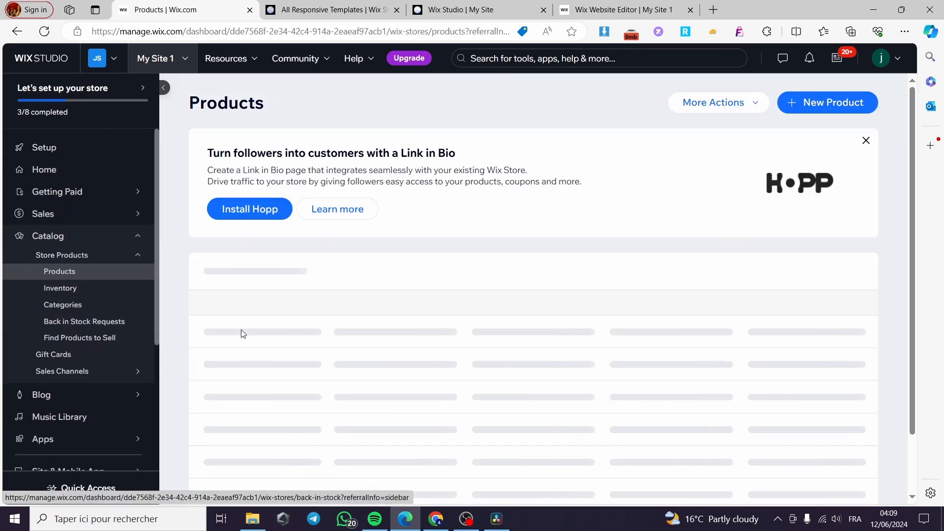
scroll(500, 294, "down", 1)
scroll(499, 294, "down", 2)
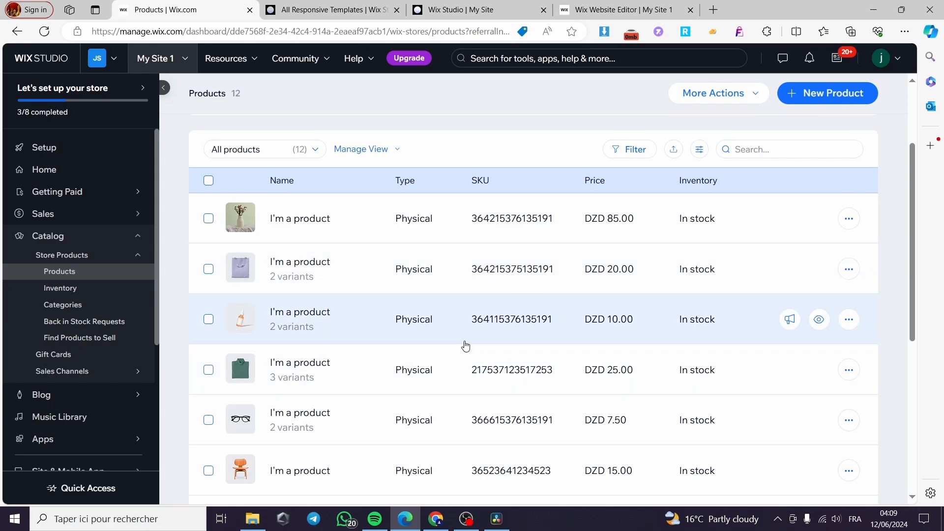
Select all products in the My Site 1 catalog and export the selected items as a CSV file.
scroll(463, 344, "down", 1)
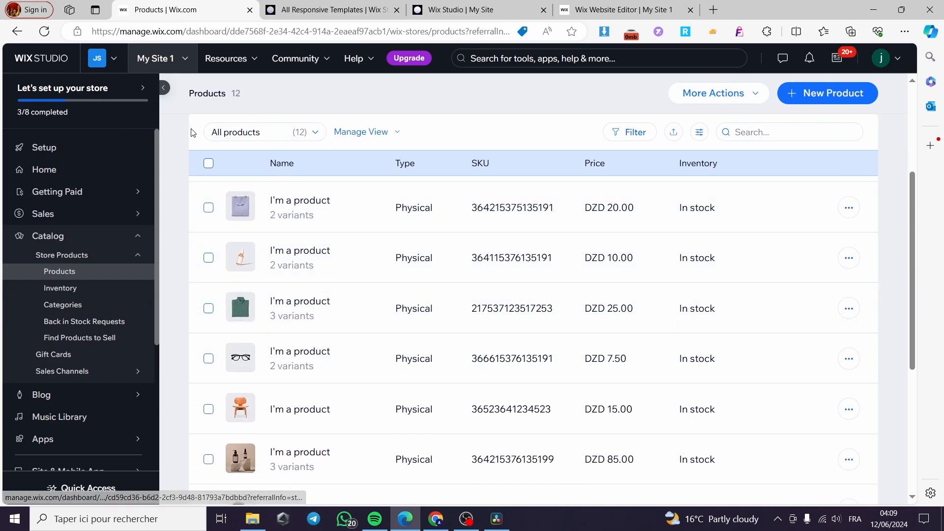
left_click(182, 59)
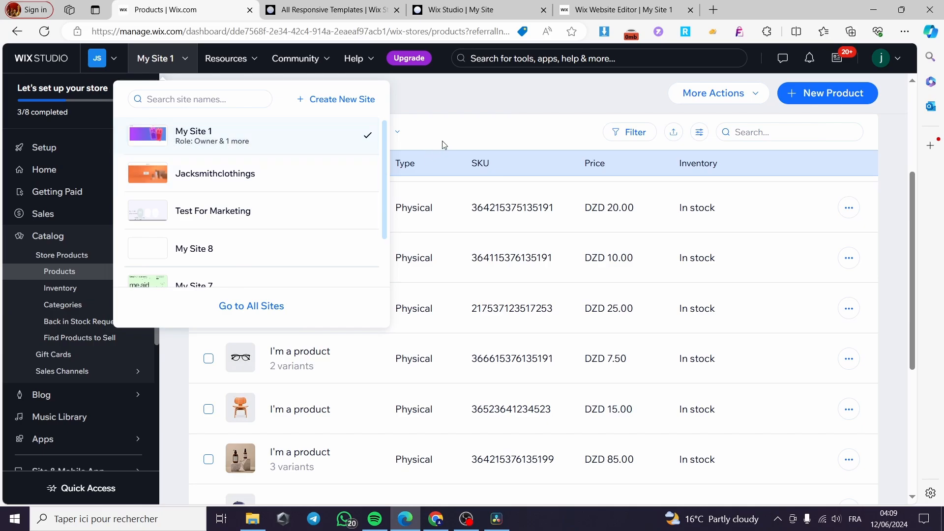
scroll(422, 197, "up", 4)
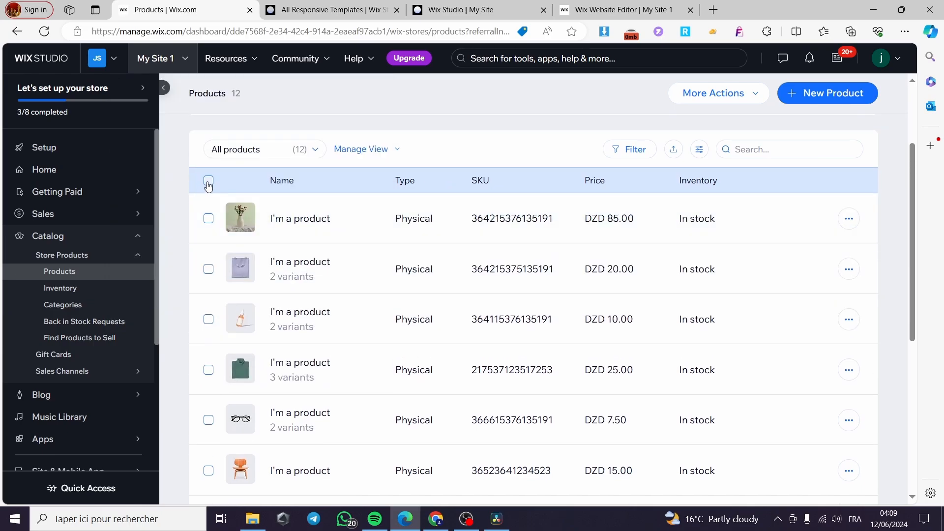
left_click(209, 182)
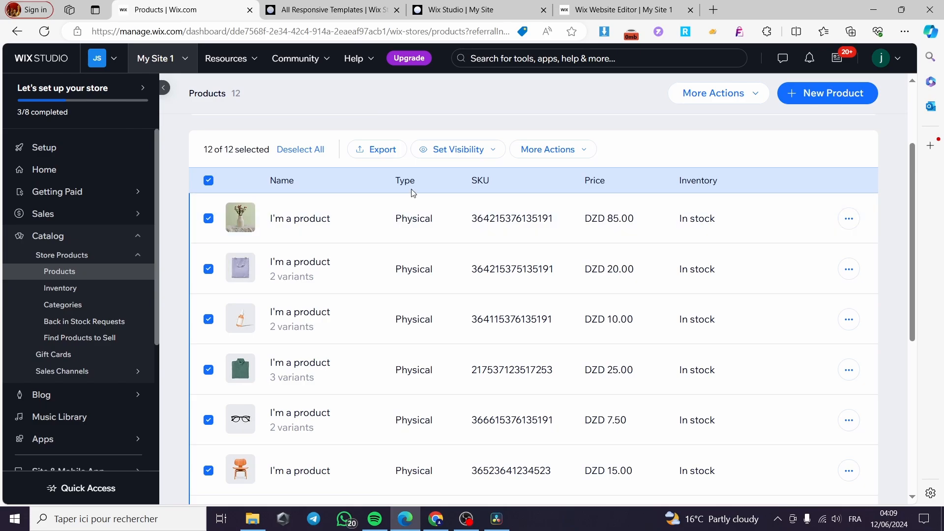
left_click(395, 154)
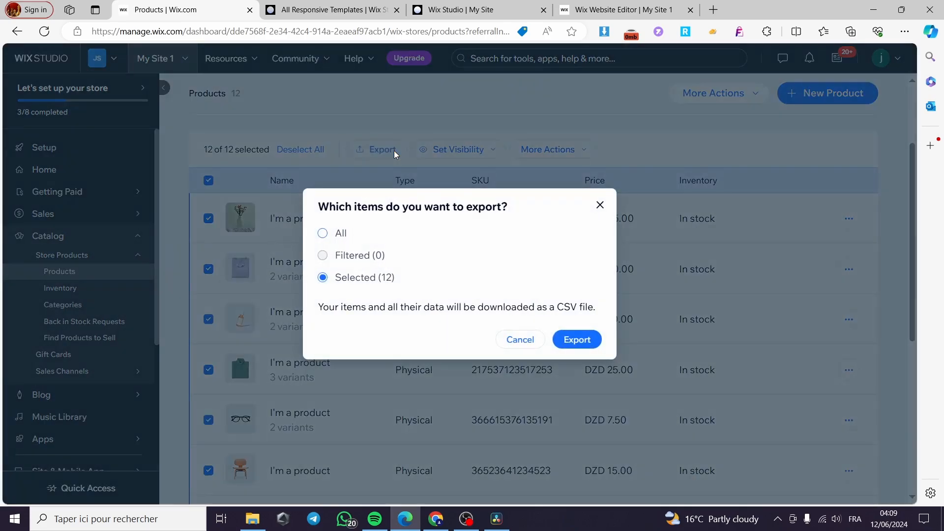
left_click(584, 339)
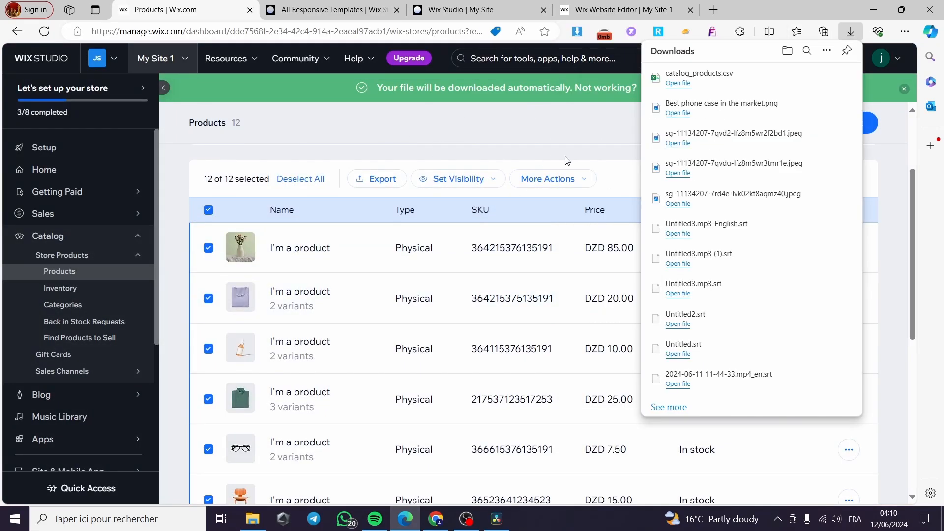
Look through the list of site names and open the overview of all sites.
left_click(156, 58)
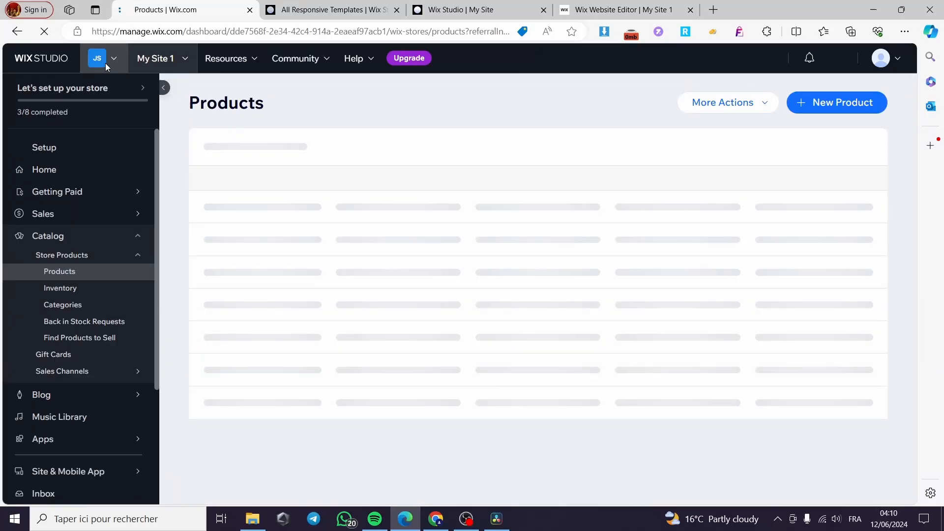
left_click(156, 59)
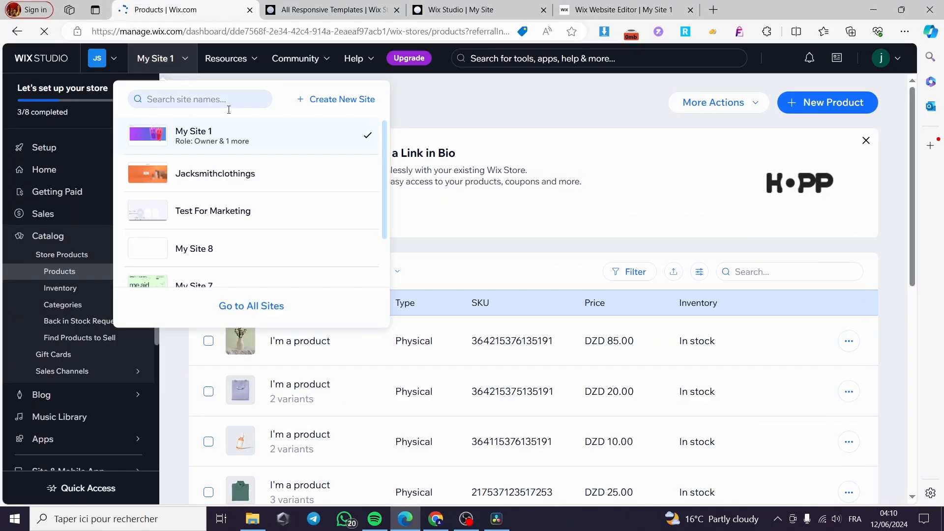
scroll(304, 162, "down", 2)
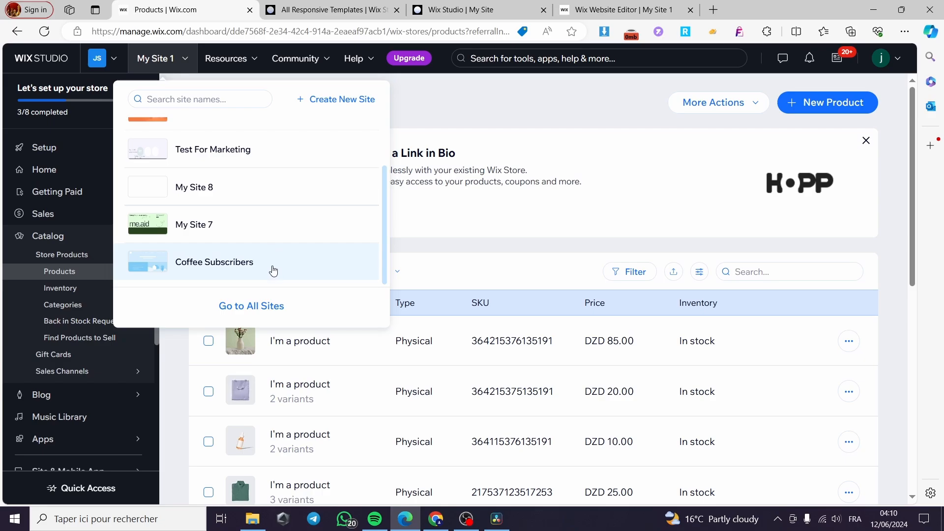
left_click(276, 306)
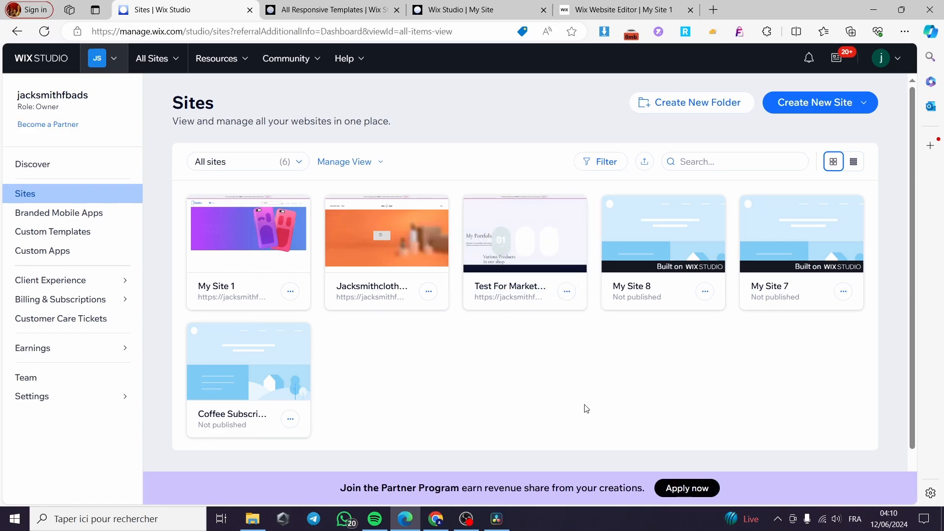
mouse_move(829, 278)
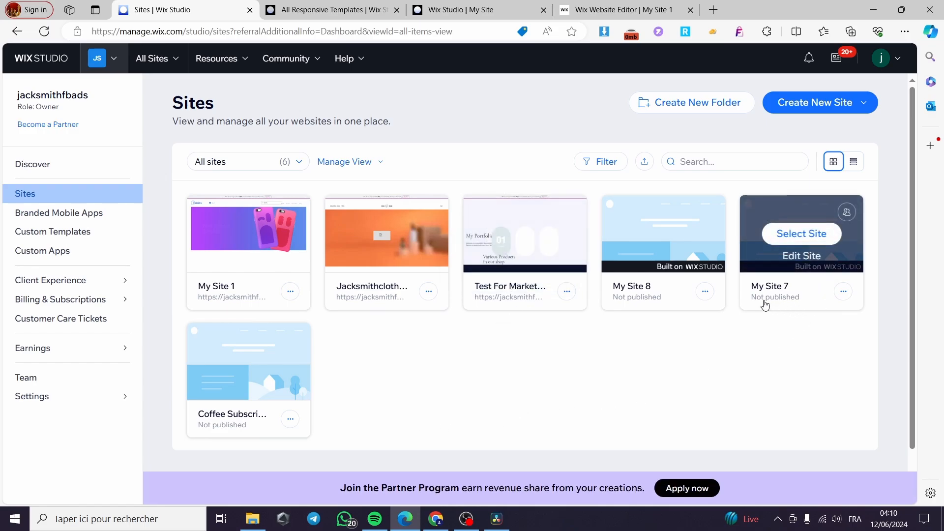
mouse_move(643, 291)
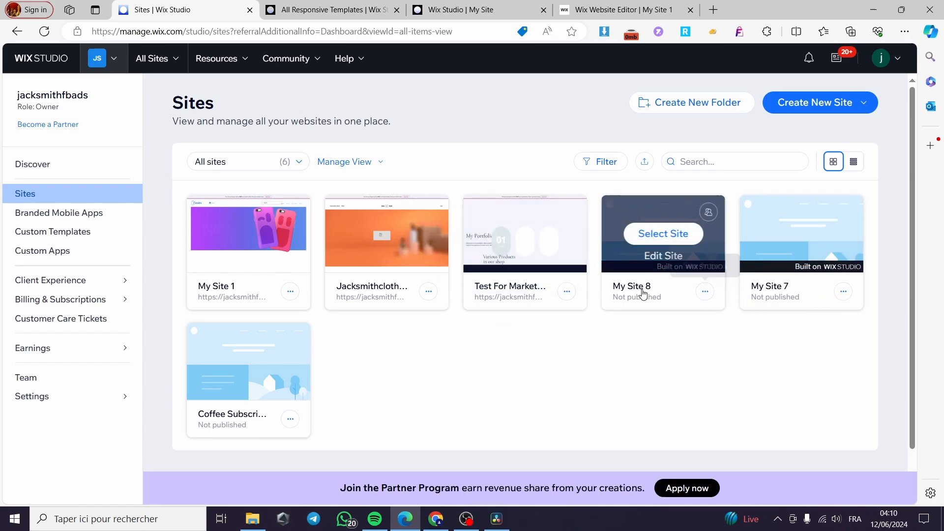
left_click(663, 256)
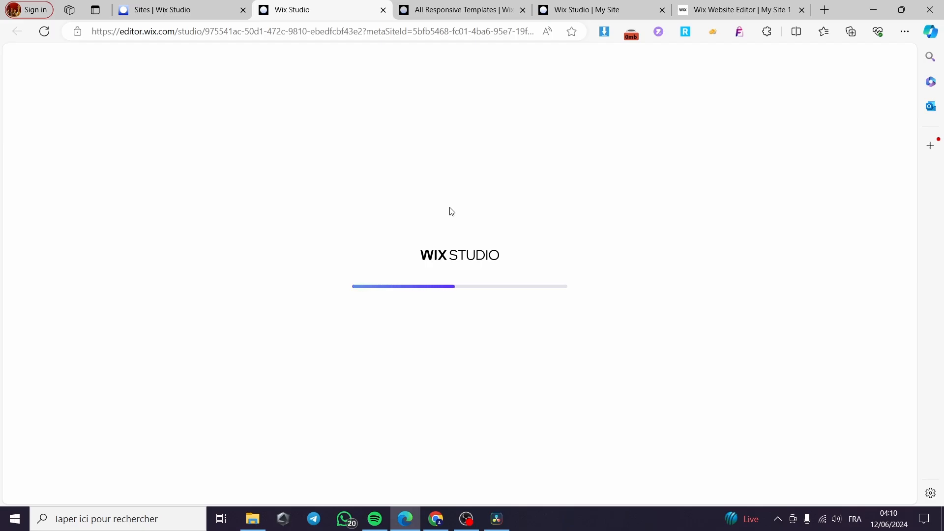
left_click(157, 10)
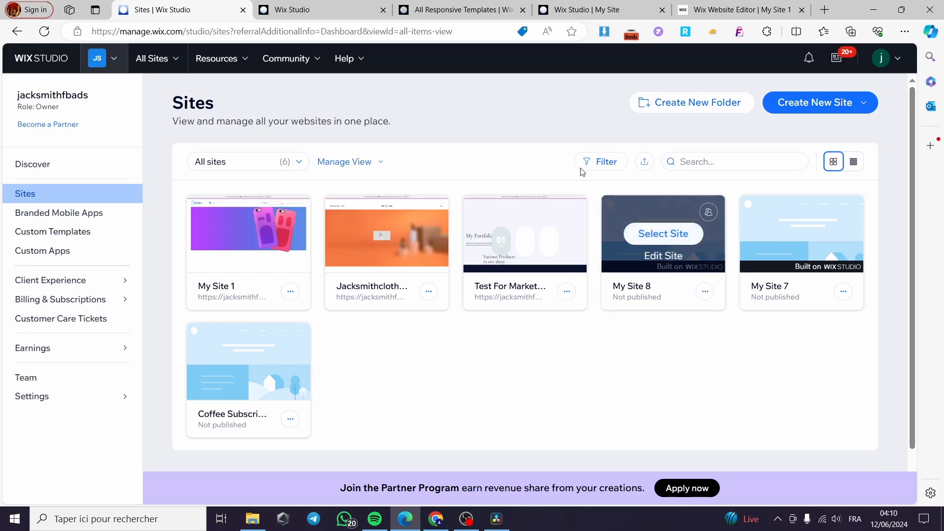
left_click(309, 7)
middle_click(269, 12)
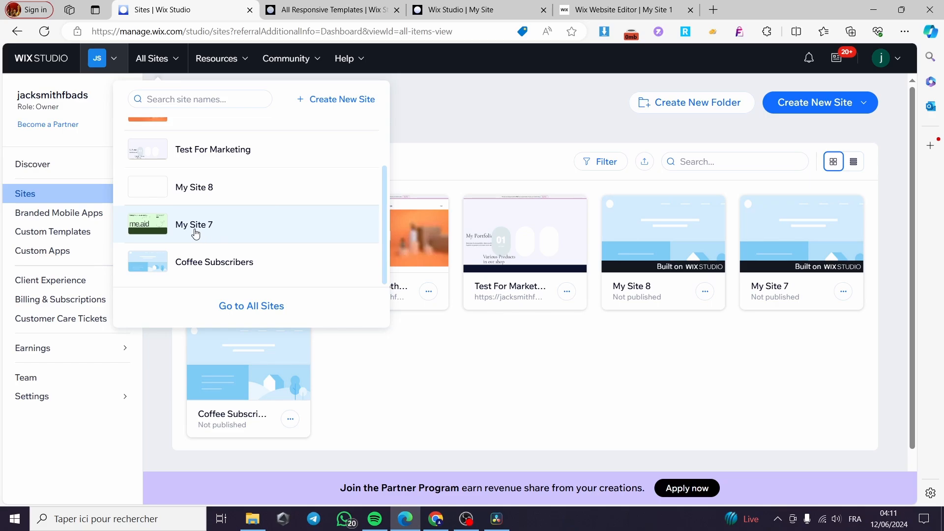
Compare My Site 1 in the classic Wix Editor with the me.aid home page in the Wix Studio editor.
left_click(622, 10)
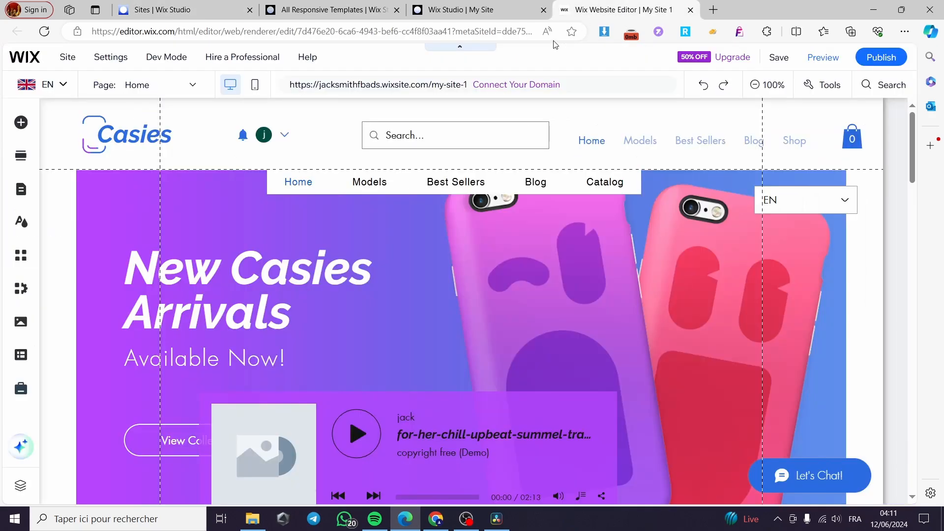
left_click(460, 10)
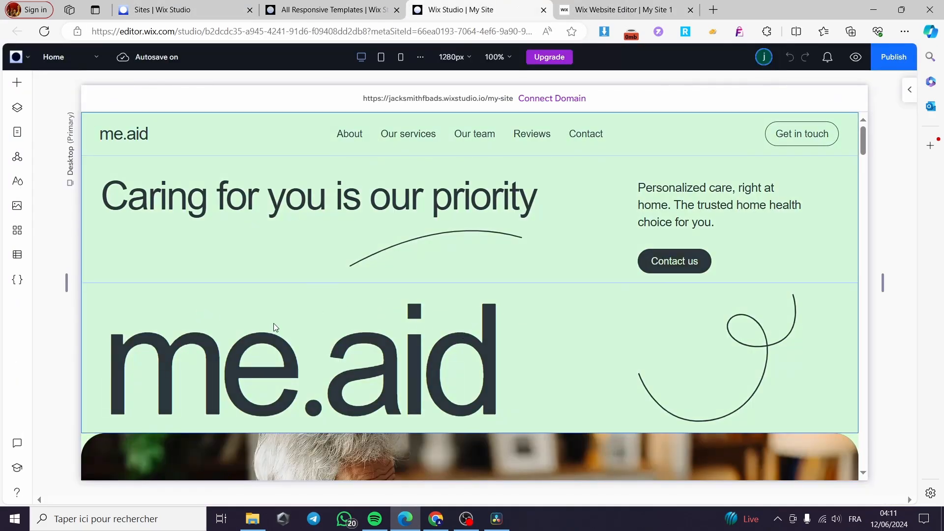
scroll(570, 288, "down", 3)
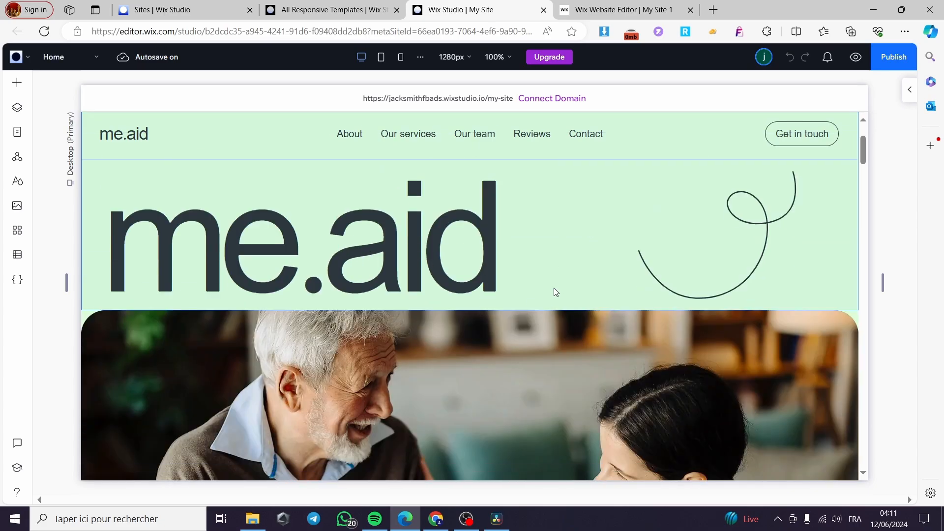
scroll(496, 321, "up", 3)
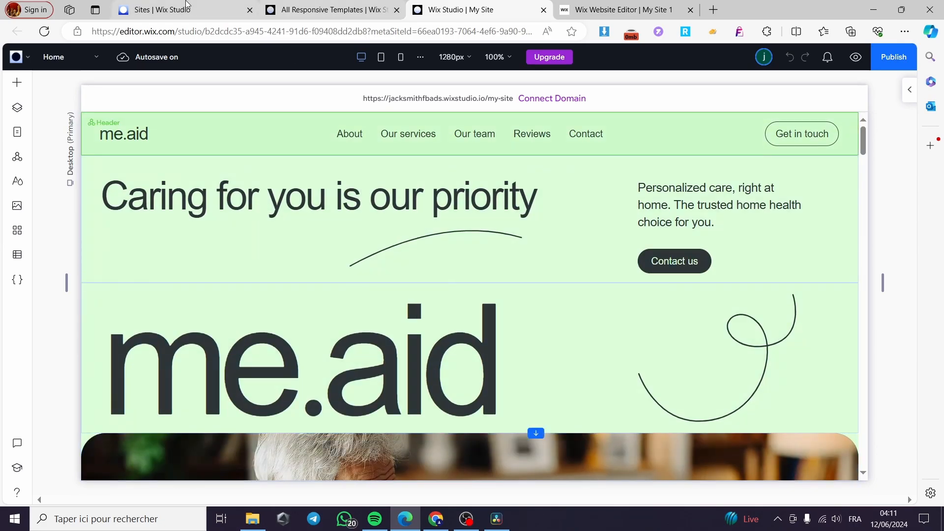
Return to the sites overview, open the dashboard of My Site 7 and show its Manage Apps page.
left_click(231, 9)
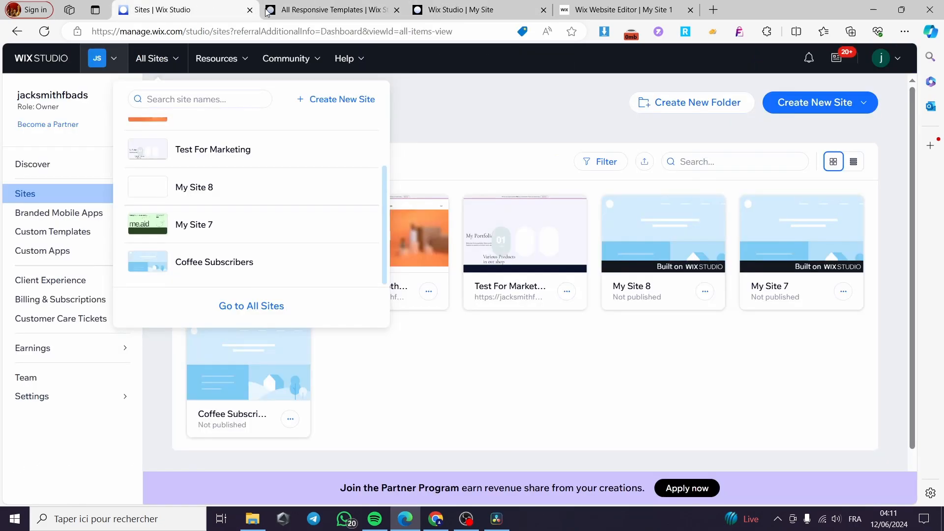
left_click(214, 260)
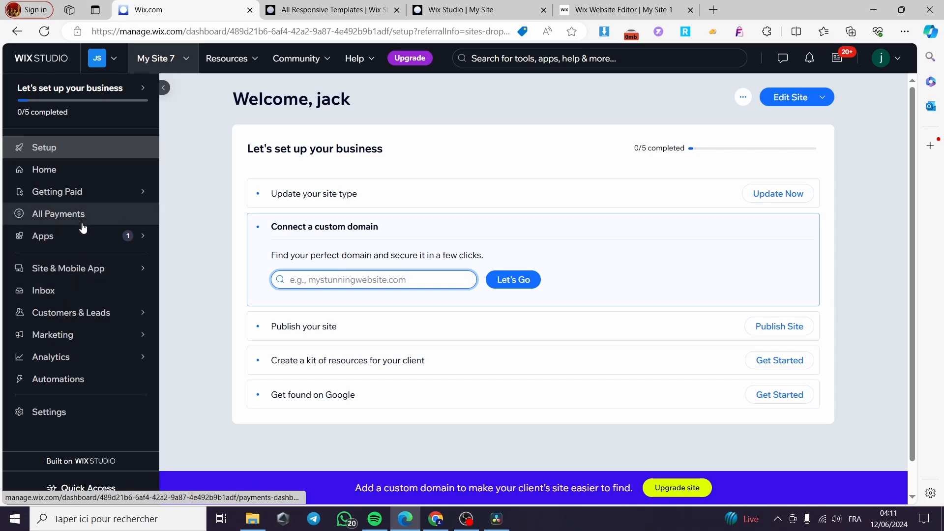
left_click(83, 235)
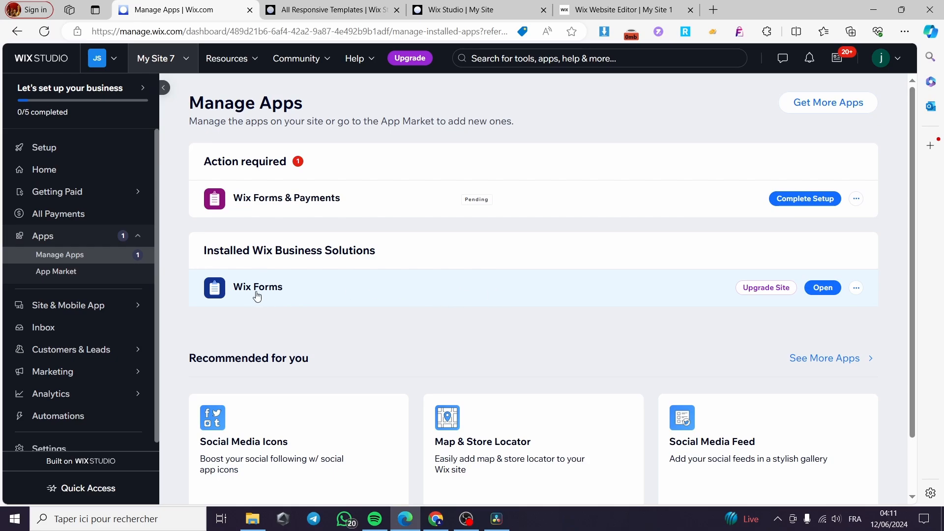
Find Wix Stores in the App Market by searching for "store" and add it to My Site 7.
left_click(809, 103)
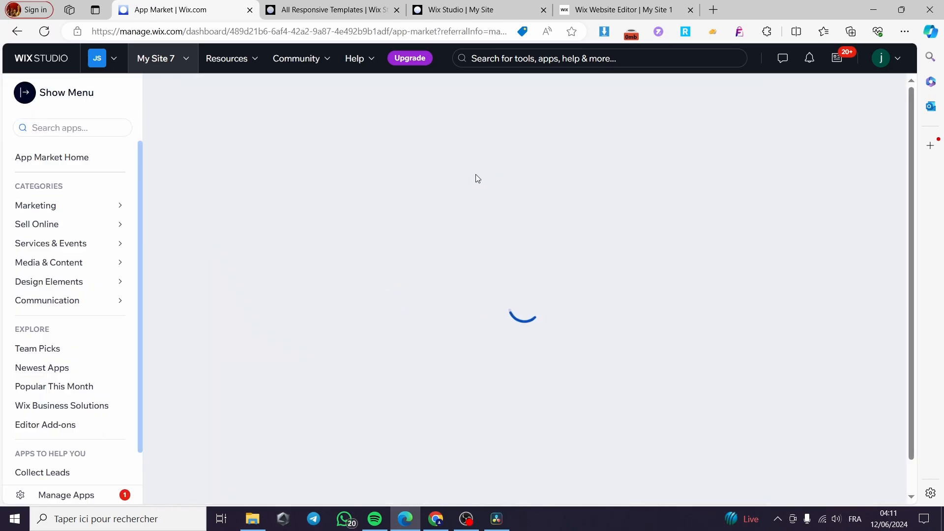
left_click(77, 127)
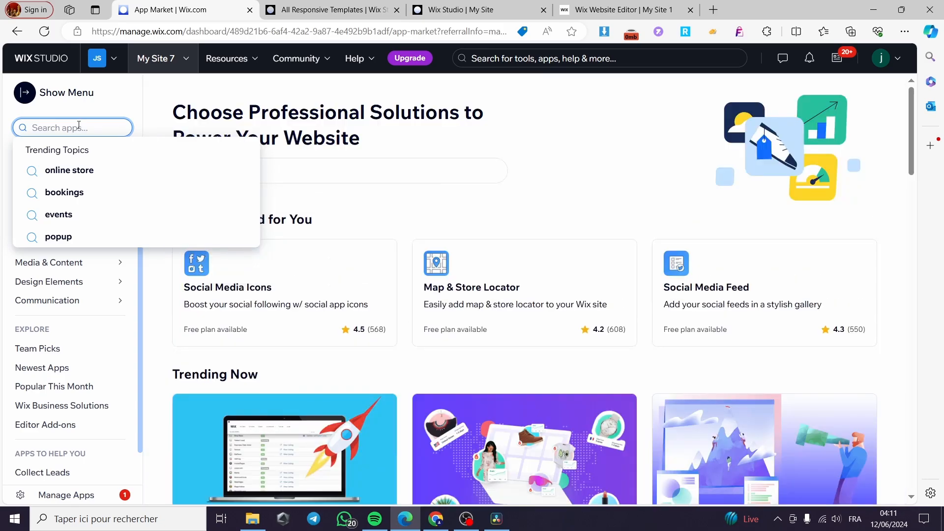
type("store")
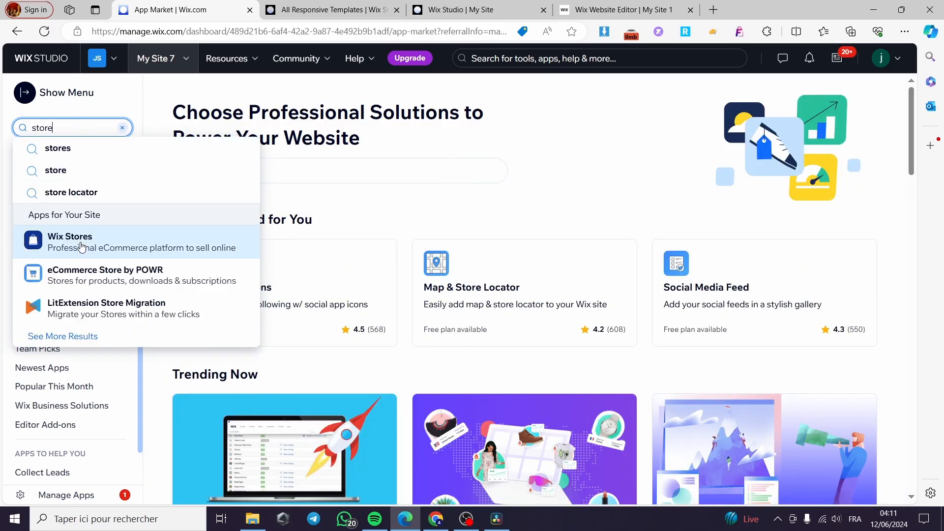
left_click(79, 245)
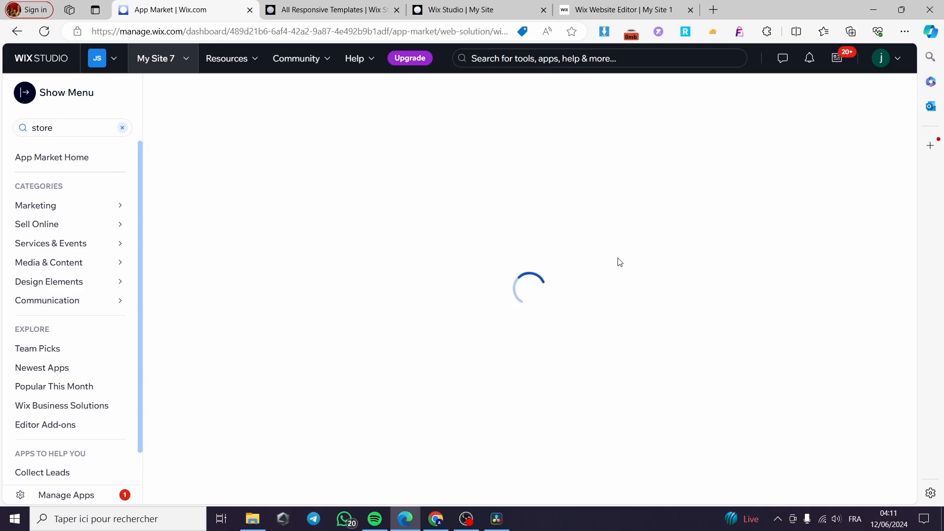
left_click(263, 210)
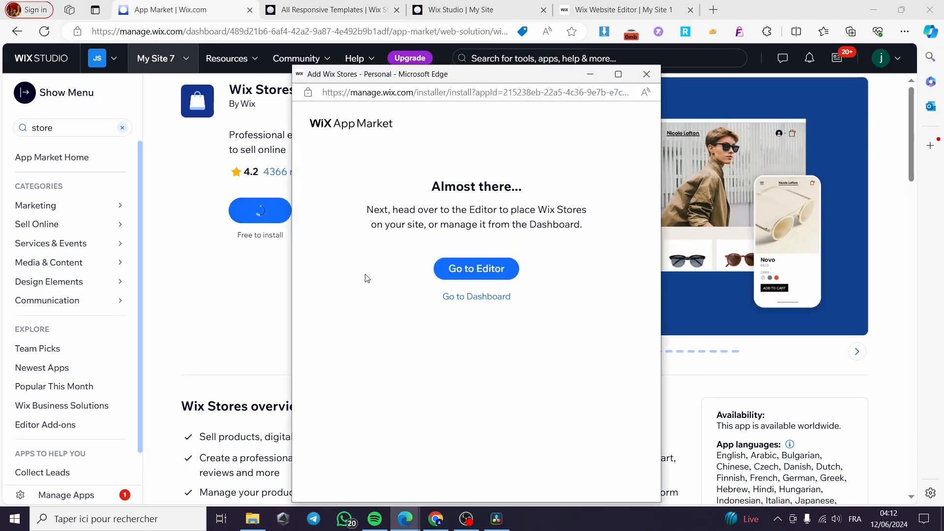
Open the Wix Stores app in the My Site 7 editor, and return to its App Market page.
left_click(474, 10)
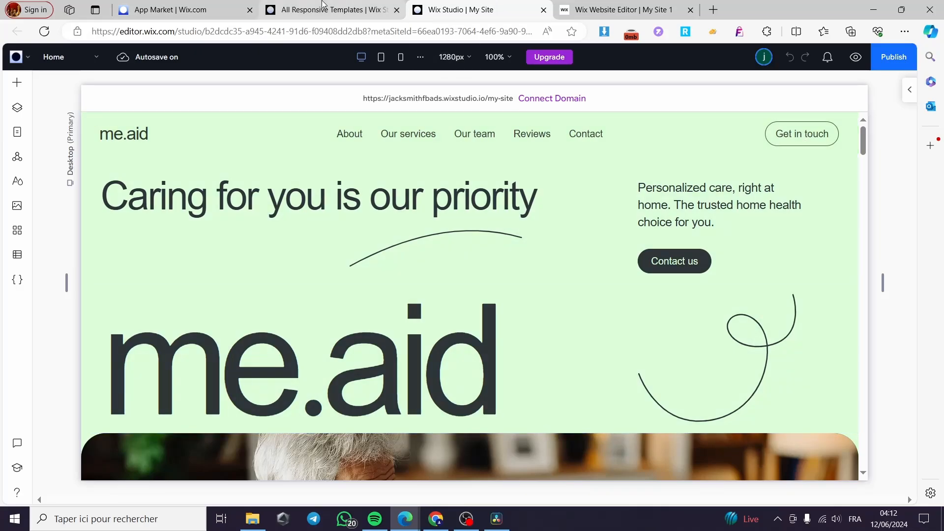
left_click(324, 10)
left_click(255, 4)
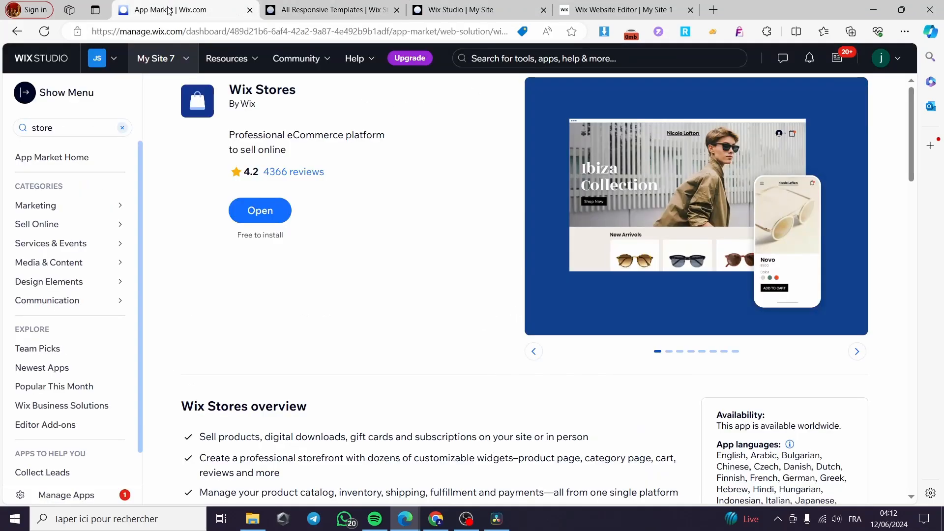
left_click(274, 217)
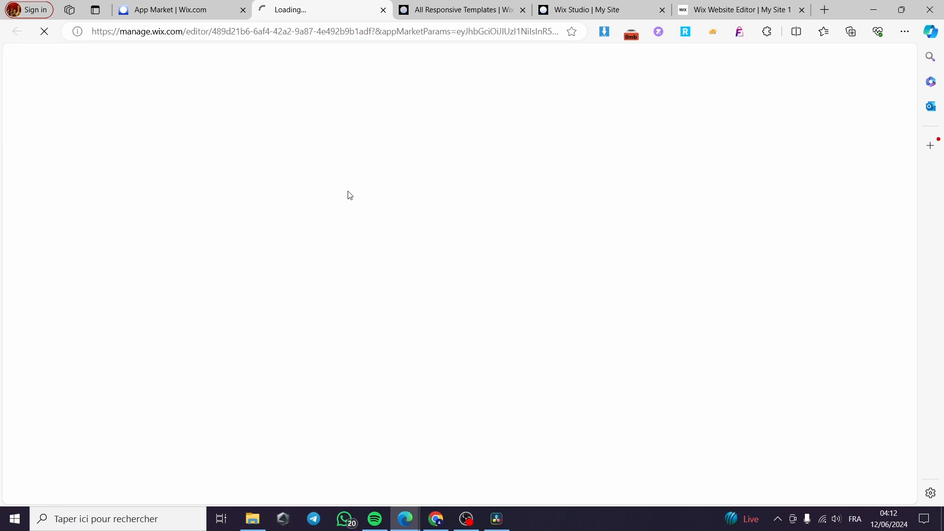
left_click(206, 9)
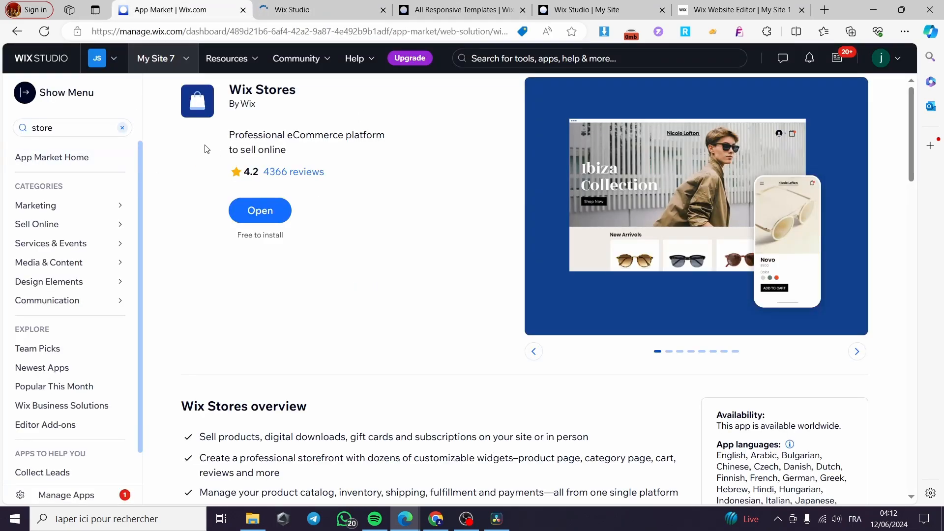
Search the App Market for "blog" and choose the Wix Blog app.
left_click(87, 127)
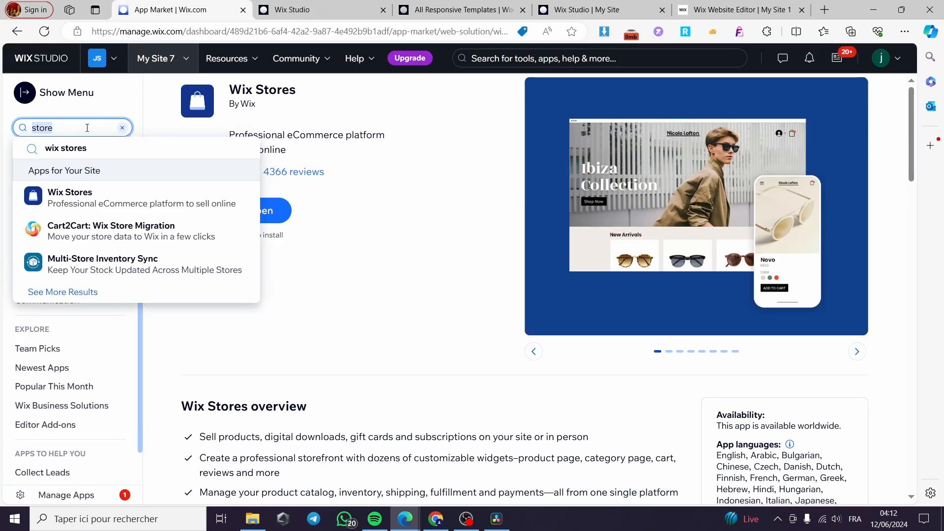
type("blog")
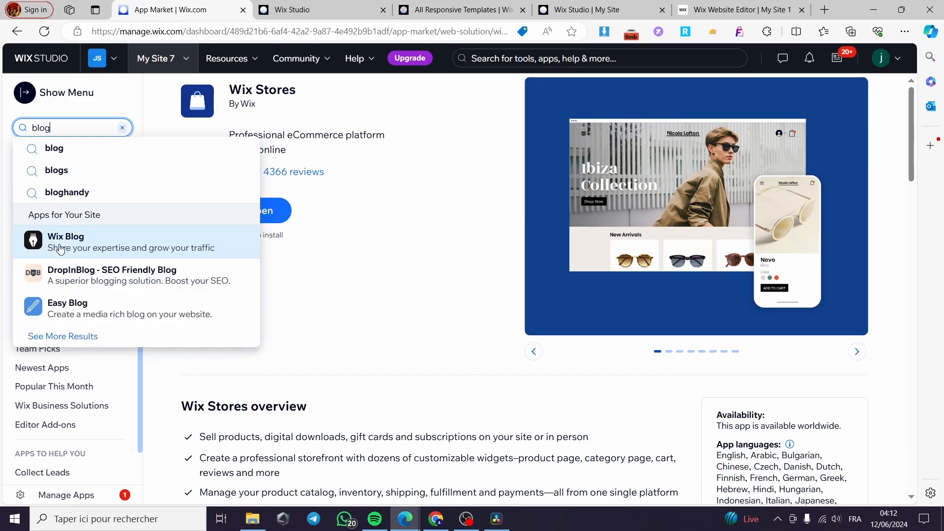
left_click(90, 247)
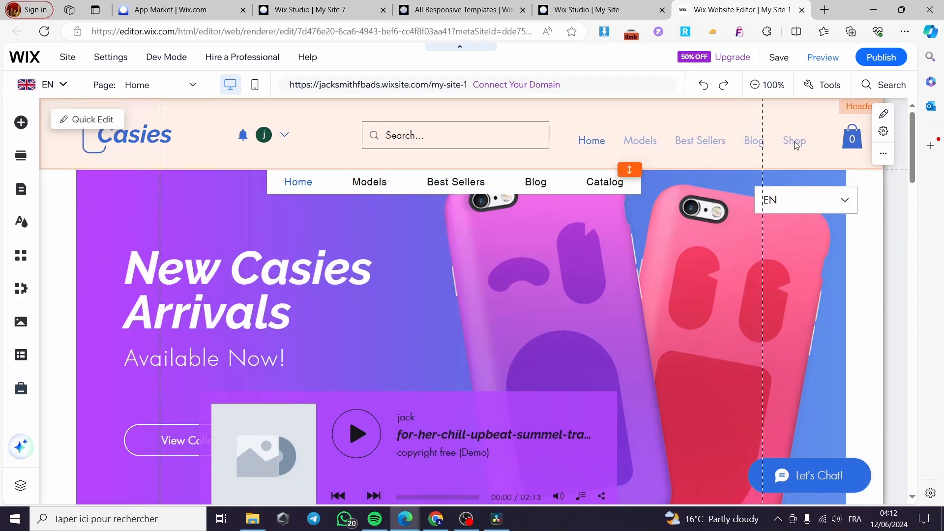
Finish installing Wix Blog on My Site 7 from the App Market and continue to the editor.
left_click(583, 6)
left_click(465, 5)
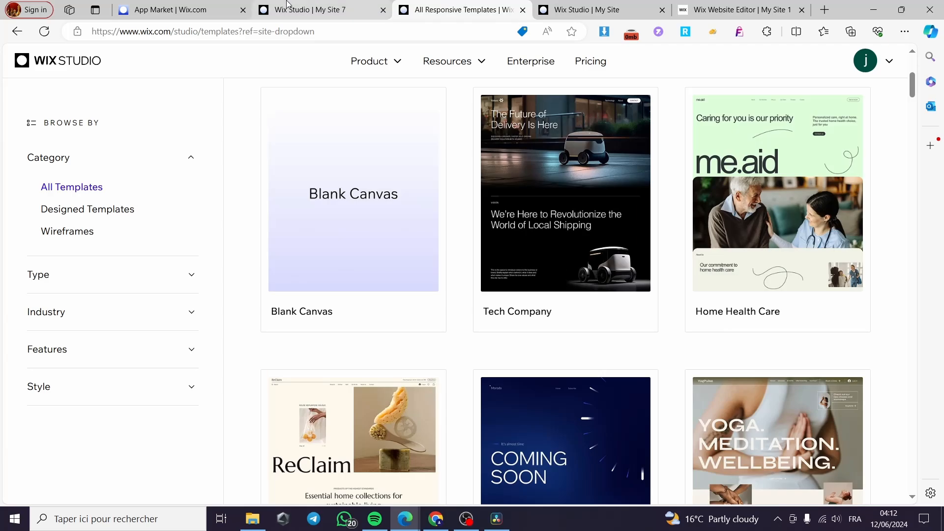
left_click(272, 6)
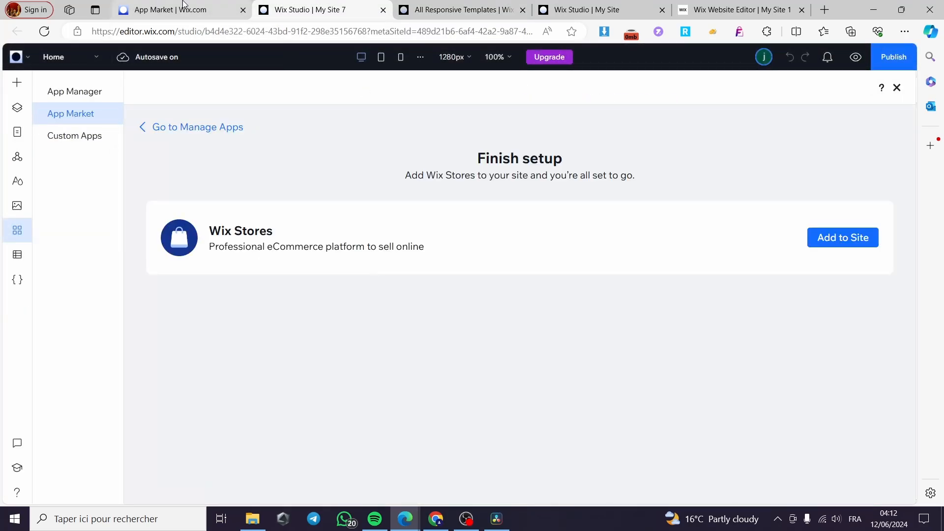
left_click(185, 8)
left_click(284, 218)
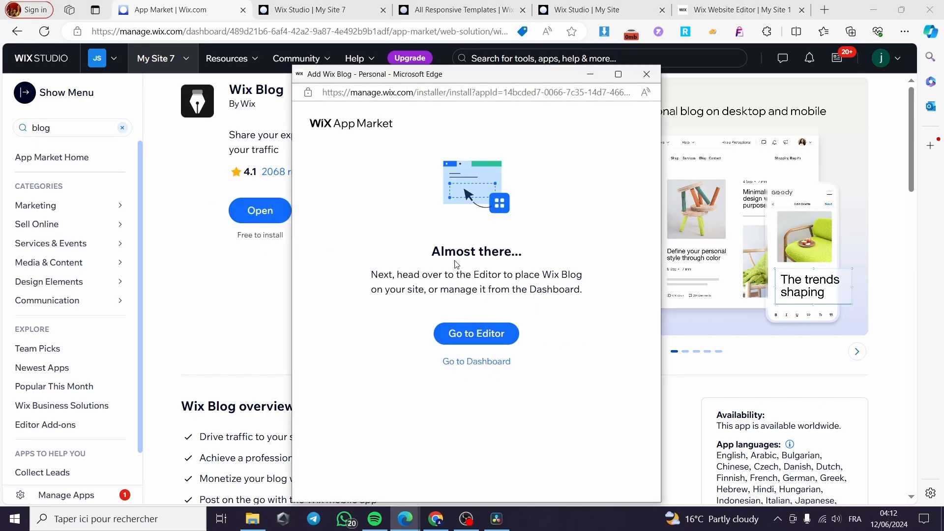
left_click(474, 337)
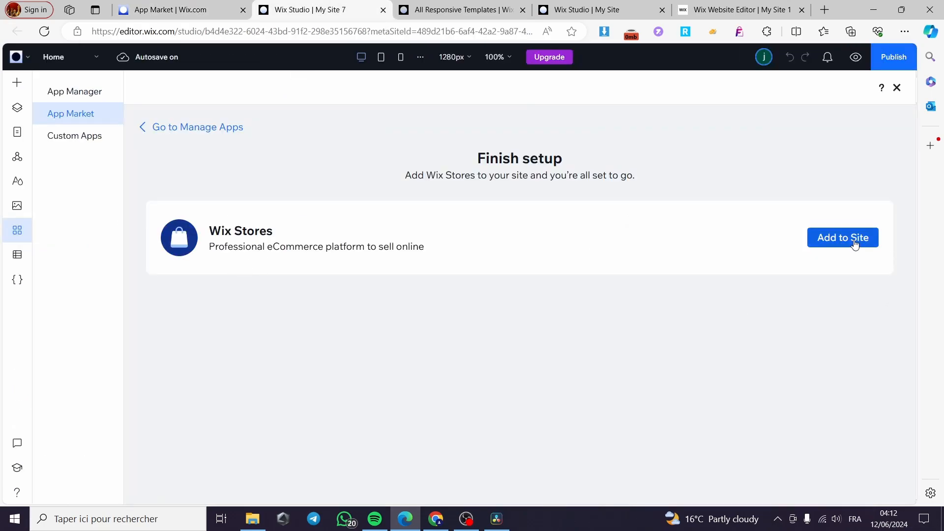
Add Wix Stores to My Site 7 in the editor, and open Wix Blog from its App Market page.
left_click(835, 238)
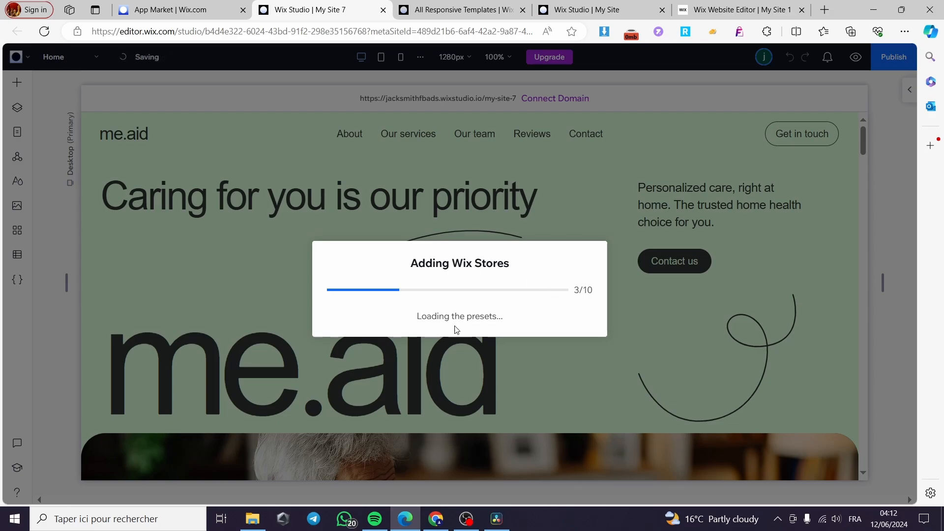
left_click(187, 10)
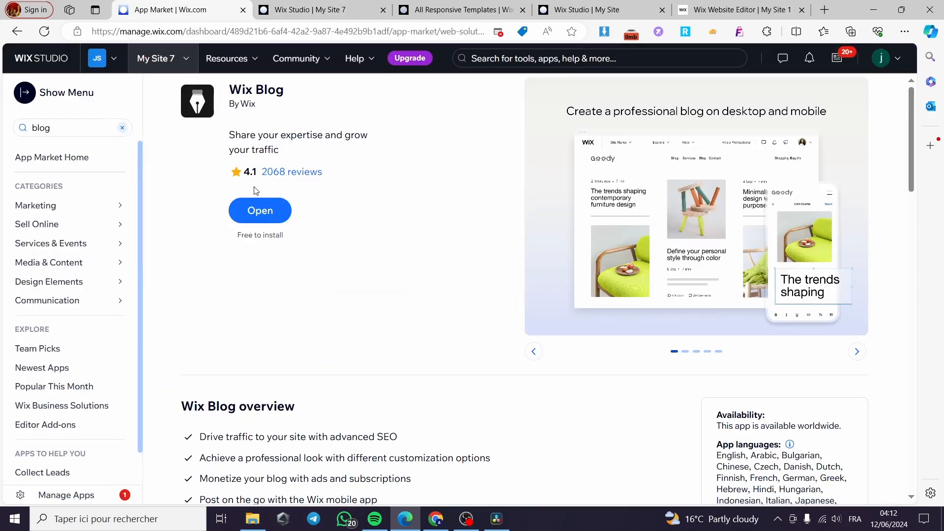
left_click(296, 7)
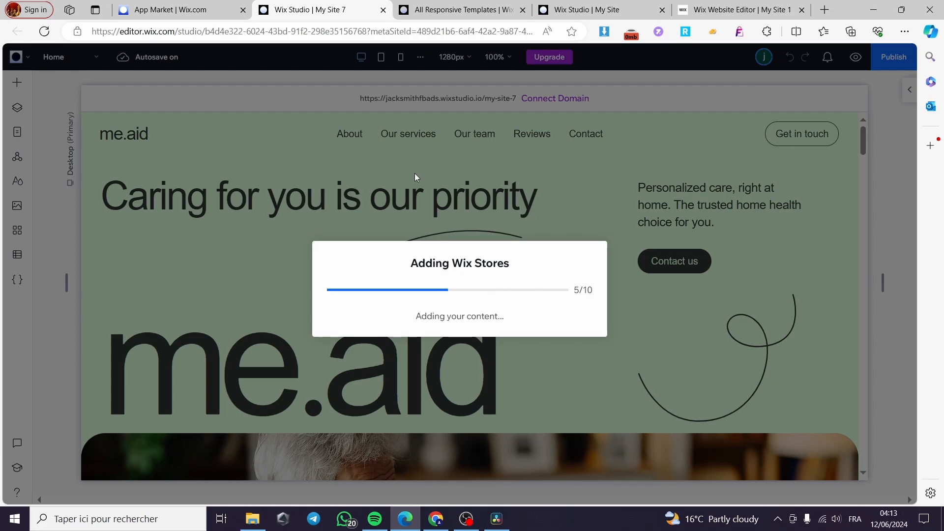
left_click(156, 7)
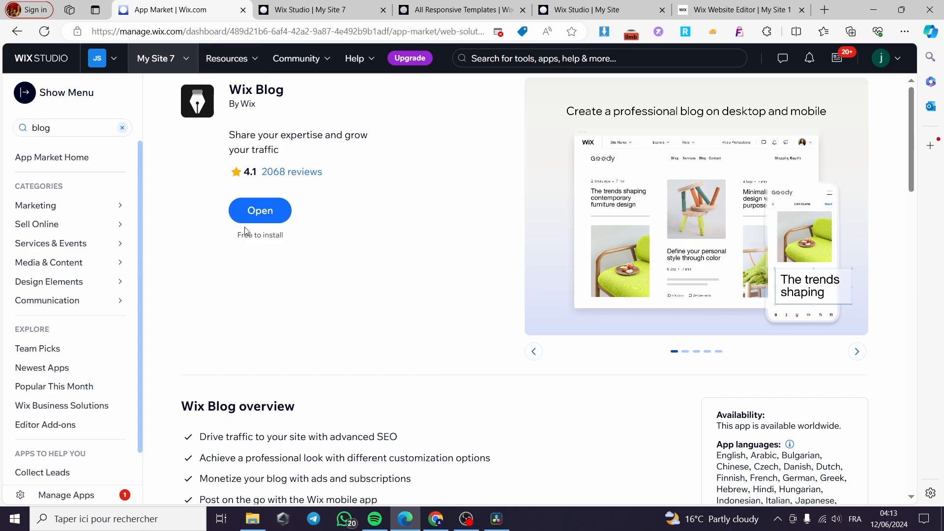
left_click(261, 213)
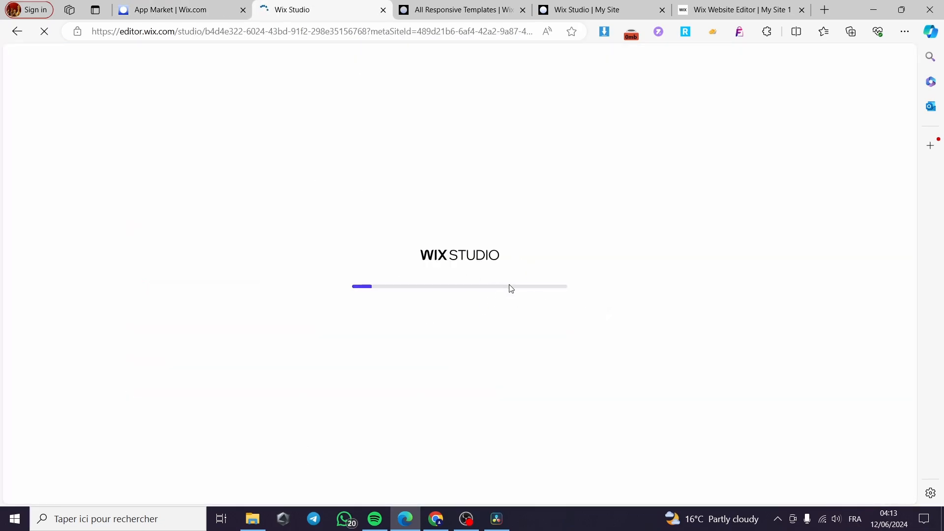
Glance at the App Market's Marketing and Sell Online categories, and open the My Site 7 dashboard from the sites overview.
left_click(153, 5)
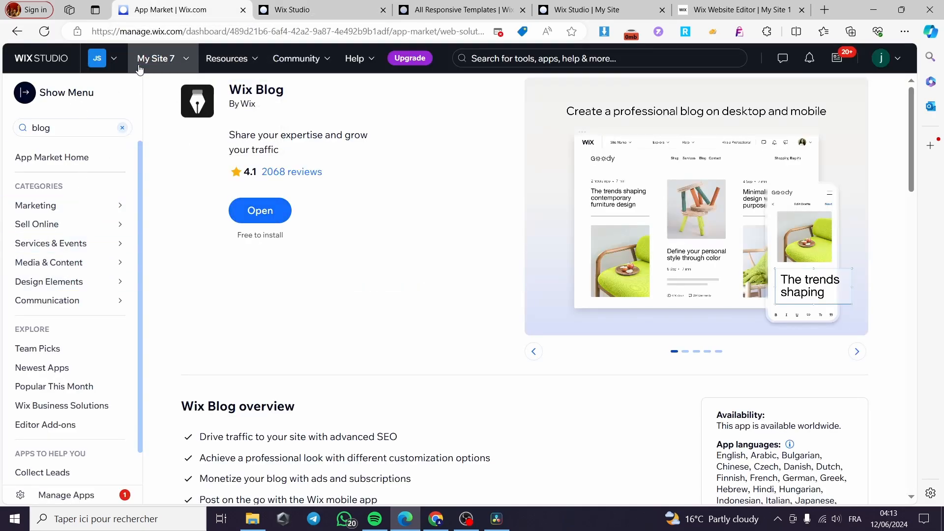
mouse_move(98, 200)
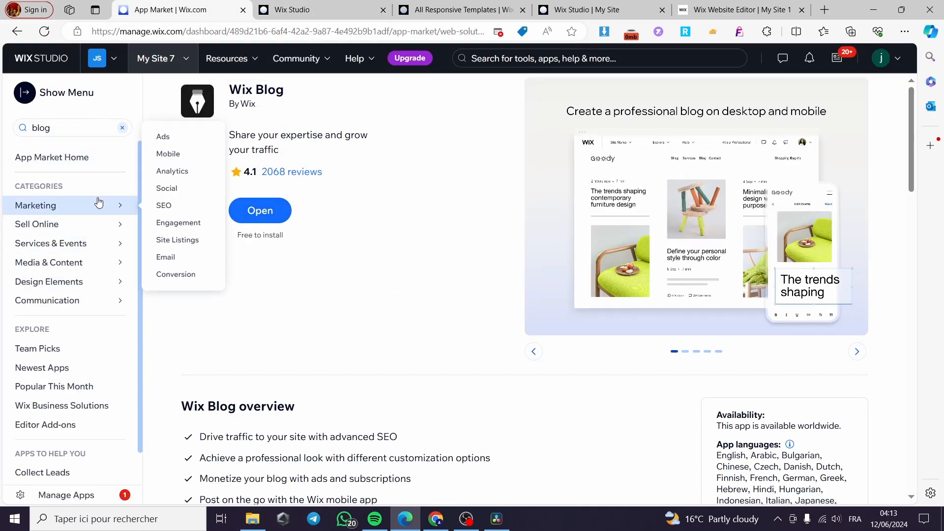
mouse_move(81, 221)
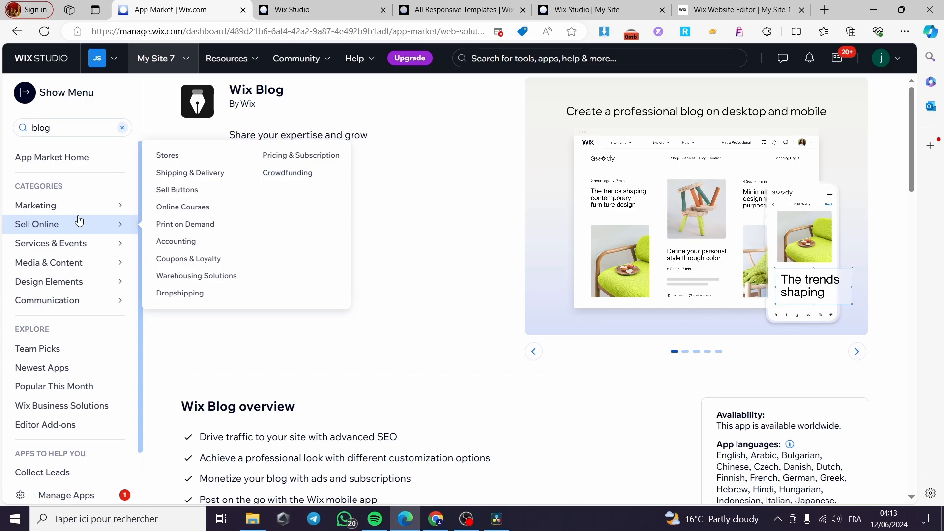
left_click(41, 64)
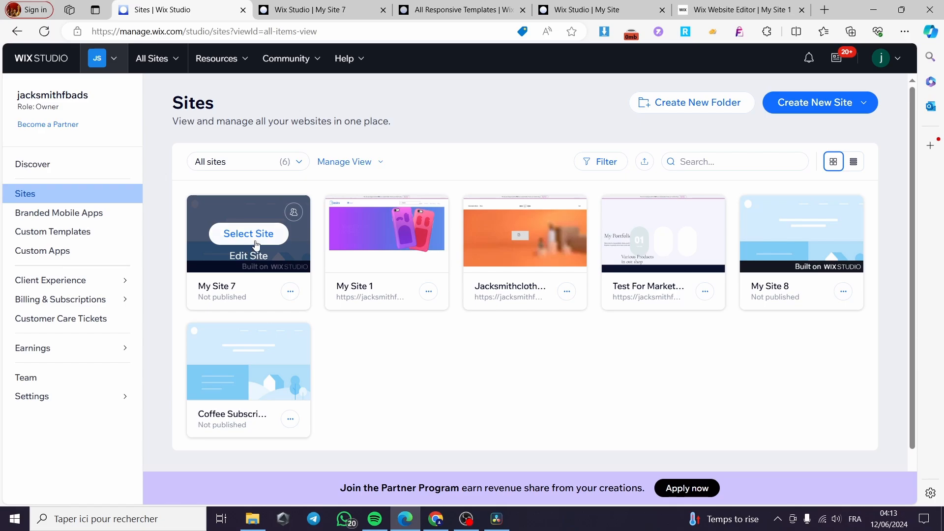
left_click(255, 240)
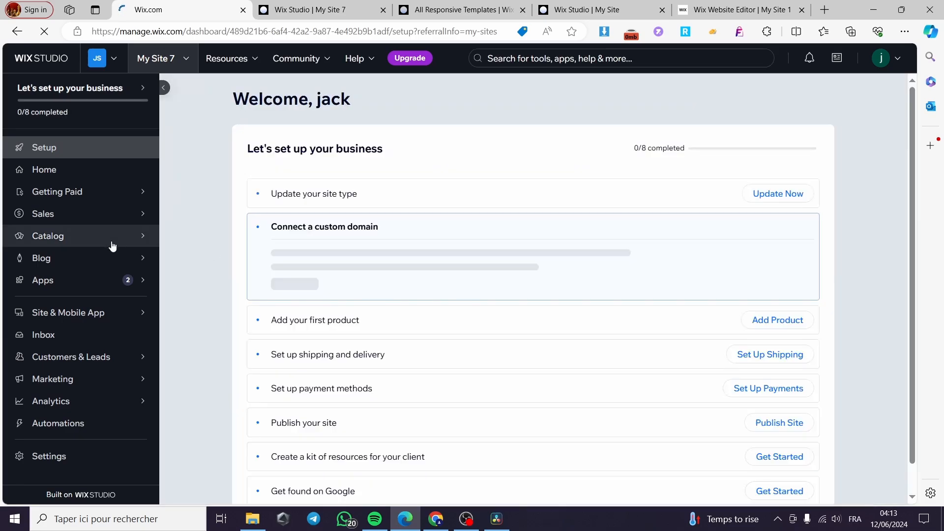
Look over the dashboard's Sales, Catalog and Blog options, and examine the store's Products list with its additional actions.
mouse_move(87, 223)
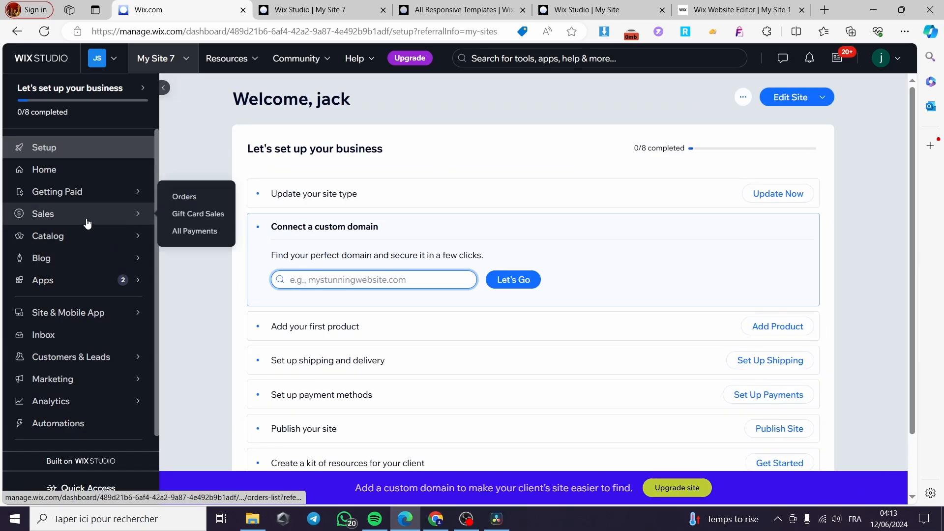
mouse_move(77, 240)
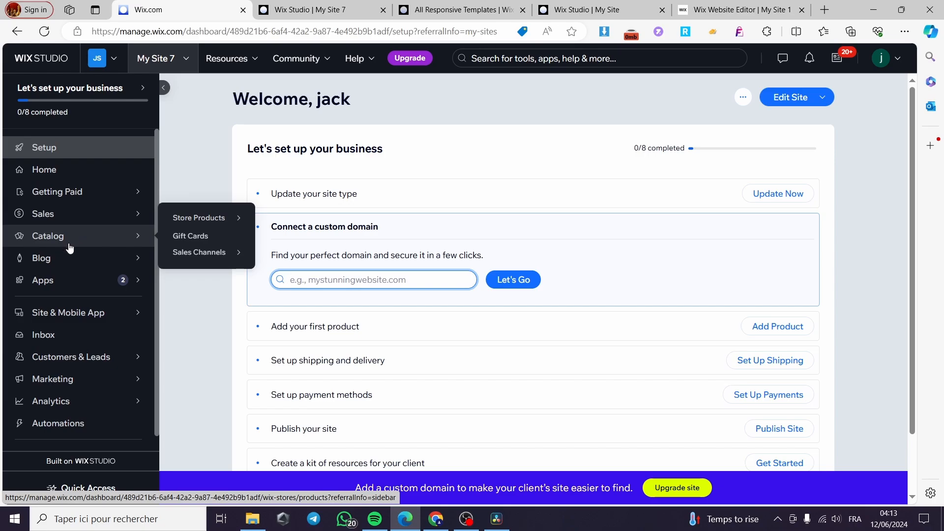
mouse_move(53, 265)
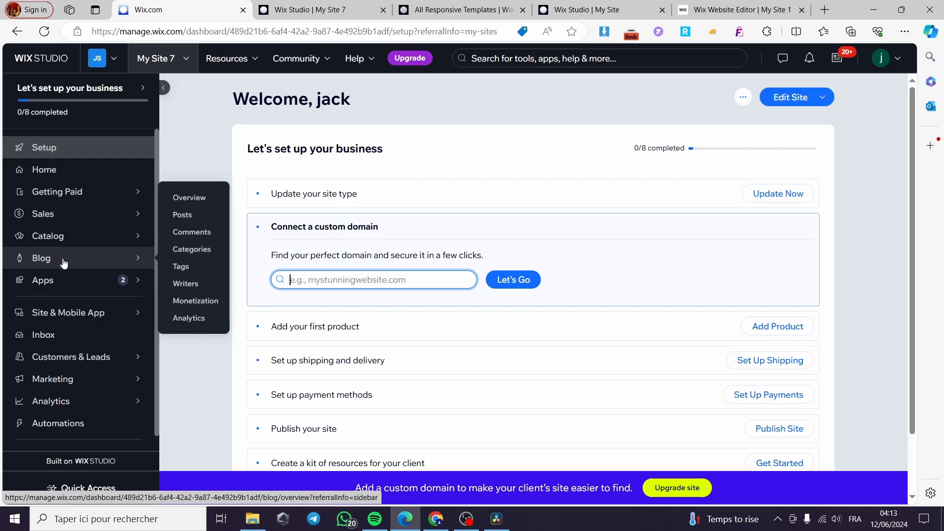
left_click(64, 237)
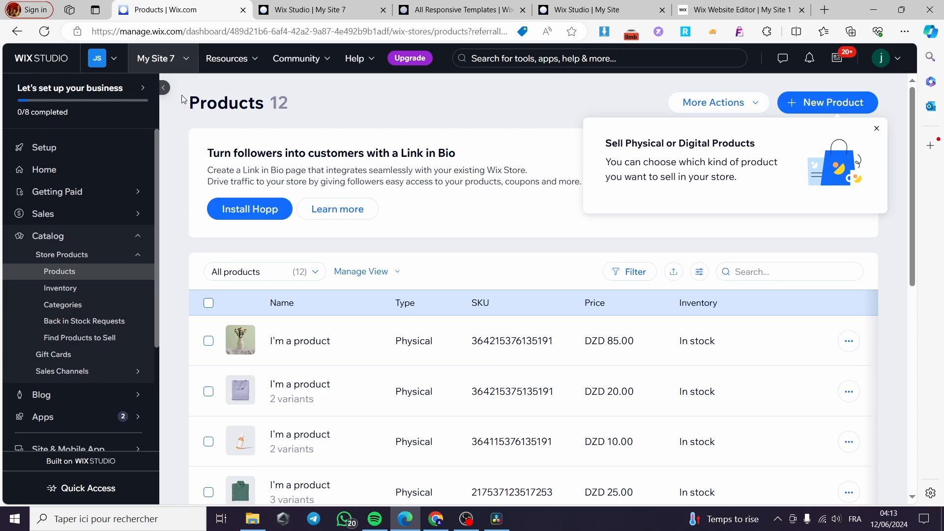
scroll(295, 327, "down", 1)
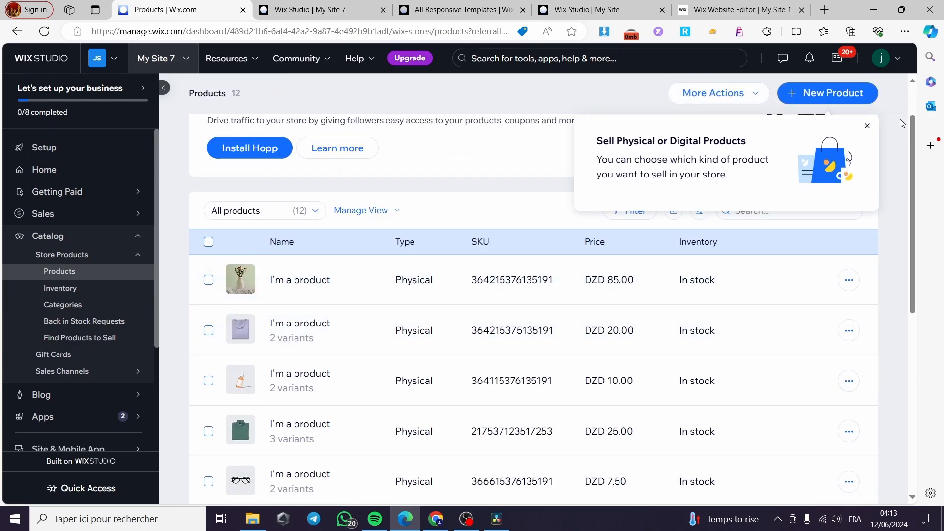
left_click(867, 126)
scroll(408, 297, "down", 3)
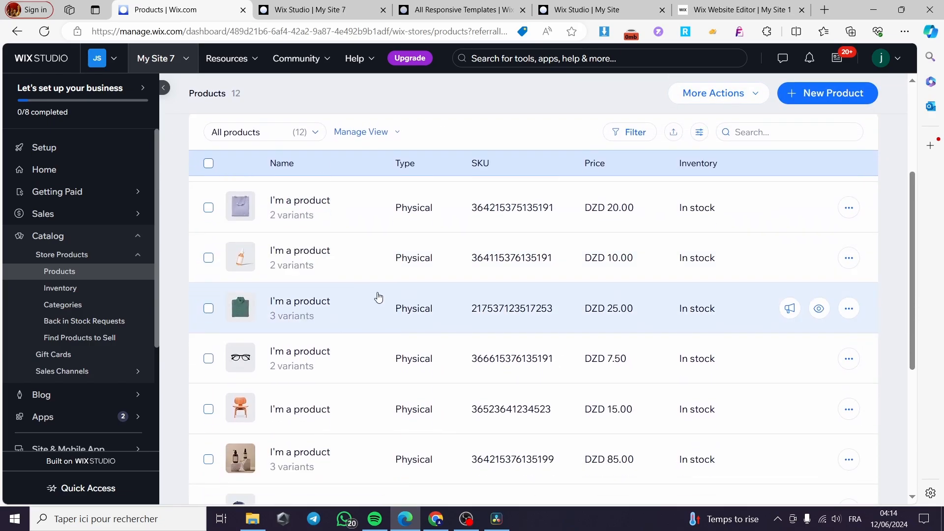
scroll(286, 298, "up", 4)
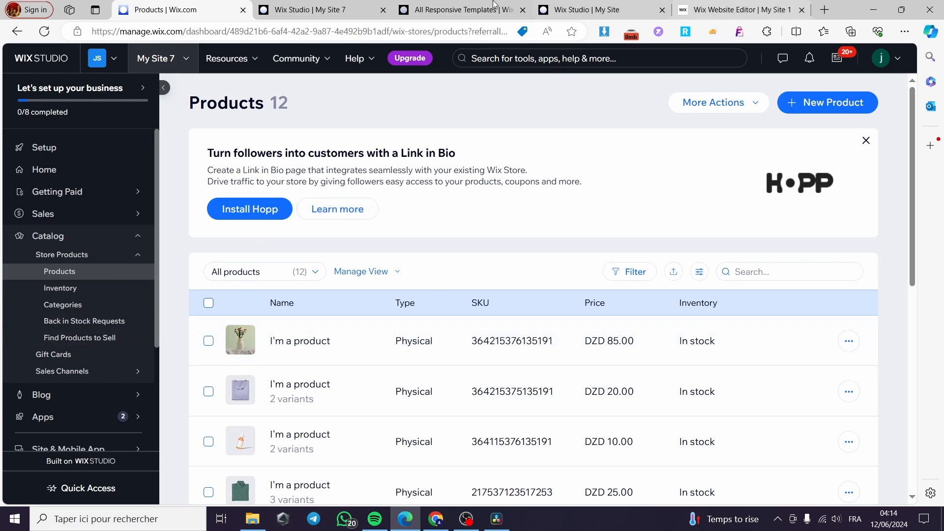
left_click(715, 103)
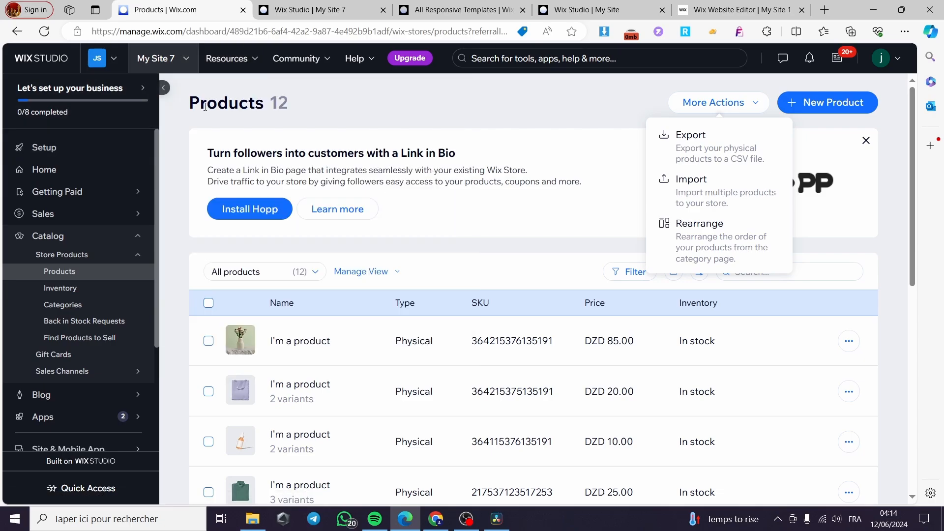
mouse_move(43, 90)
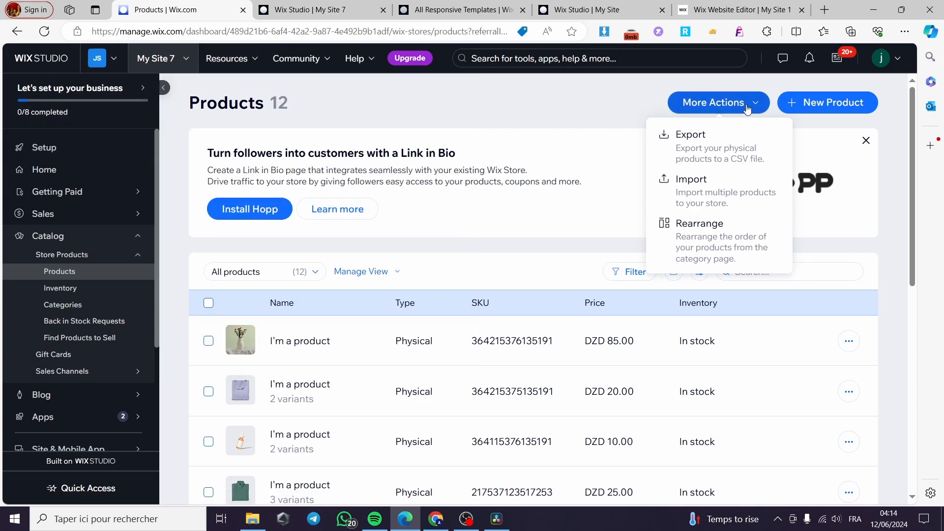
Go to the dashboard home of My Site 7 and preview the site.
left_click(82, 152)
left_click(59, 176)
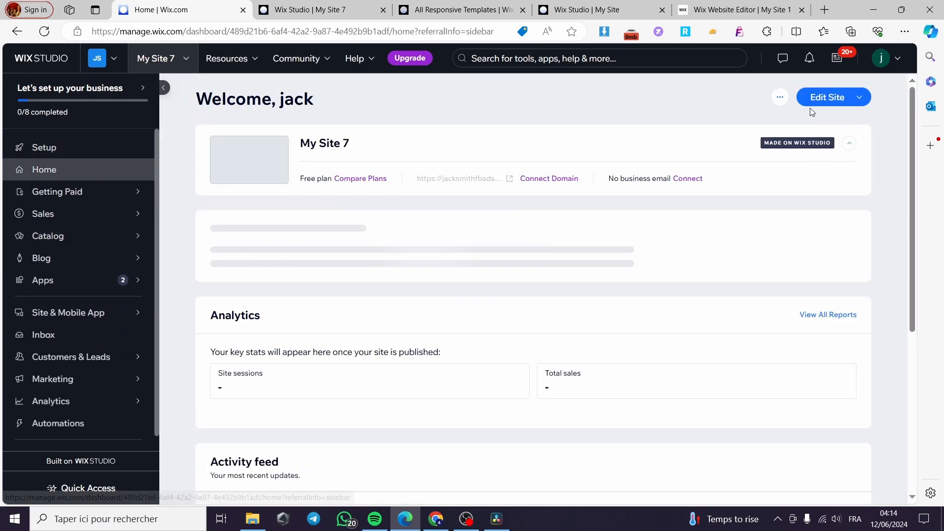
left_click(780, 97)
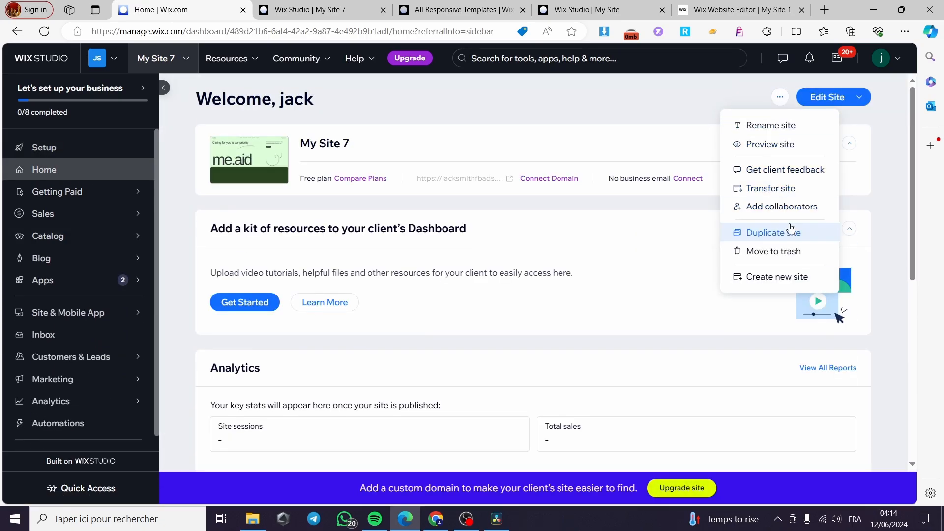
left_click(787, 146)
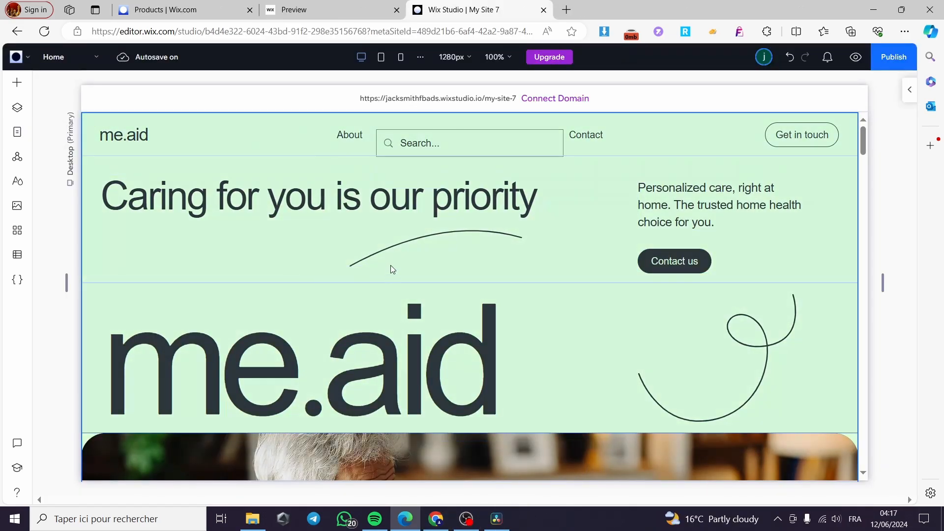
Open the store's Category Page in the My Site 7 editor and examine its filters and product gallery.
left_click(17, 133)
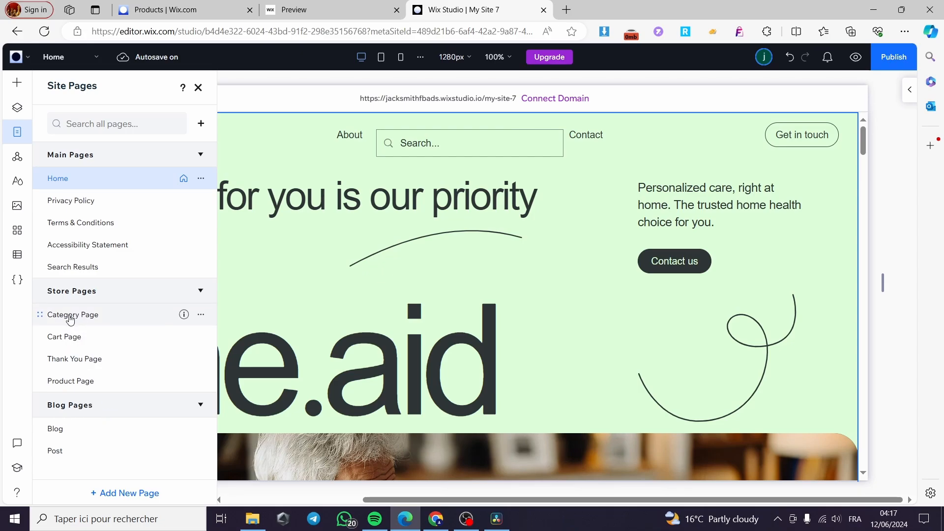
double_click(95, 316)
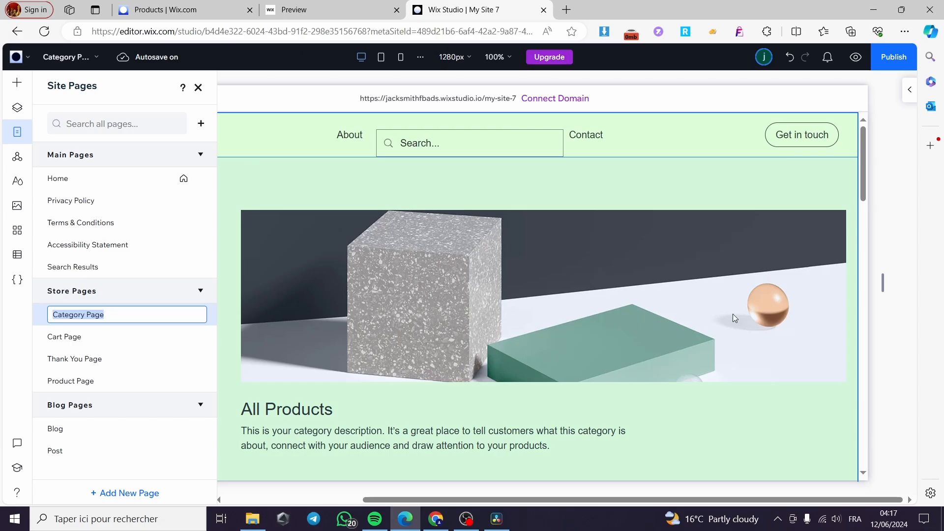
scroll(659, 279, "down", 5)
scroll(659, 280, "up", 4)
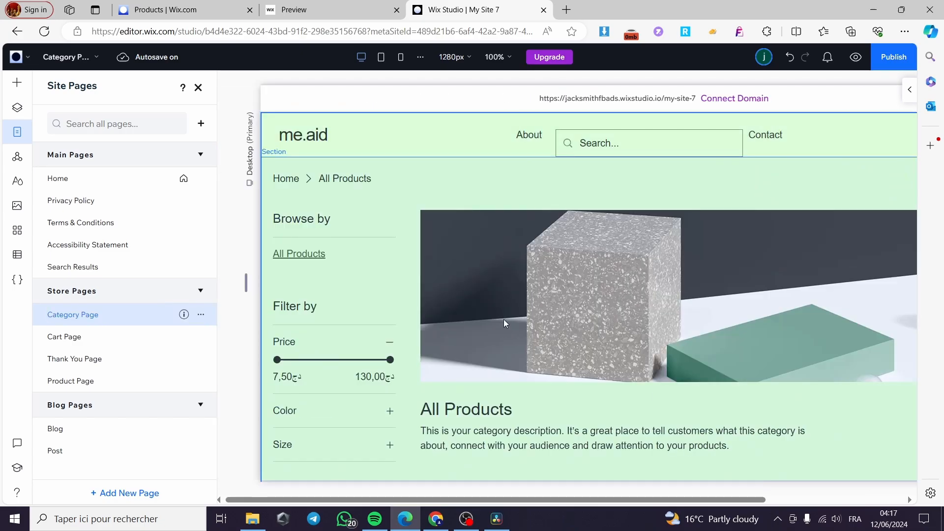
scroll(579, 302, "down", 4)
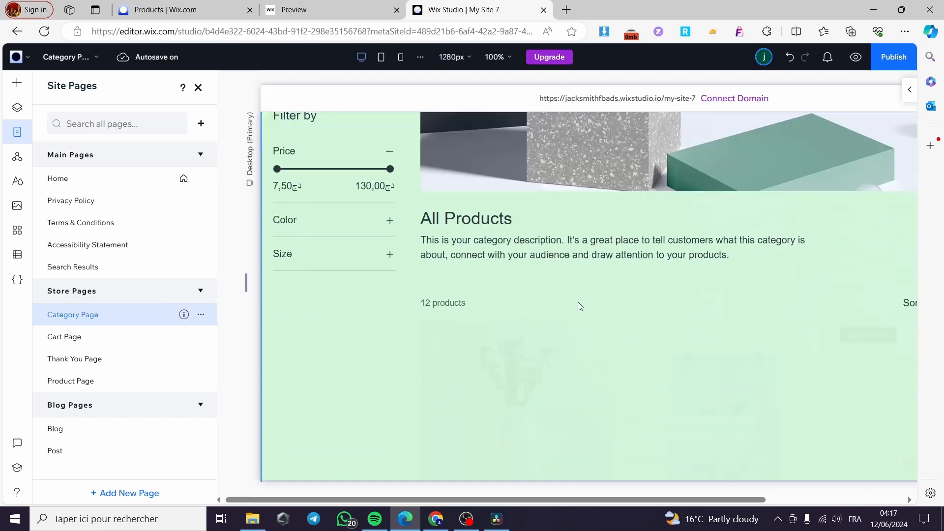
scroll(579, 306, "down", 5)
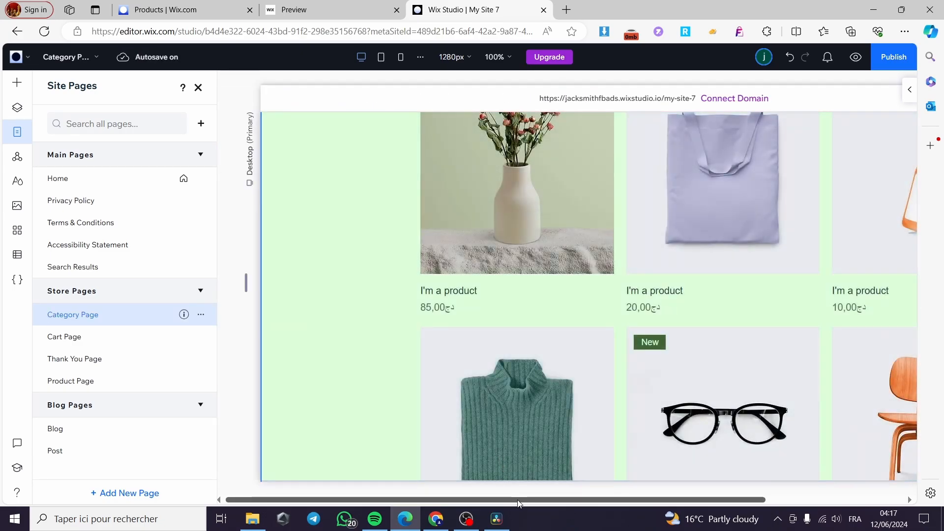
left_click_drag(518, 500, 640, 500)
scroll(560, 268, "down", 4)
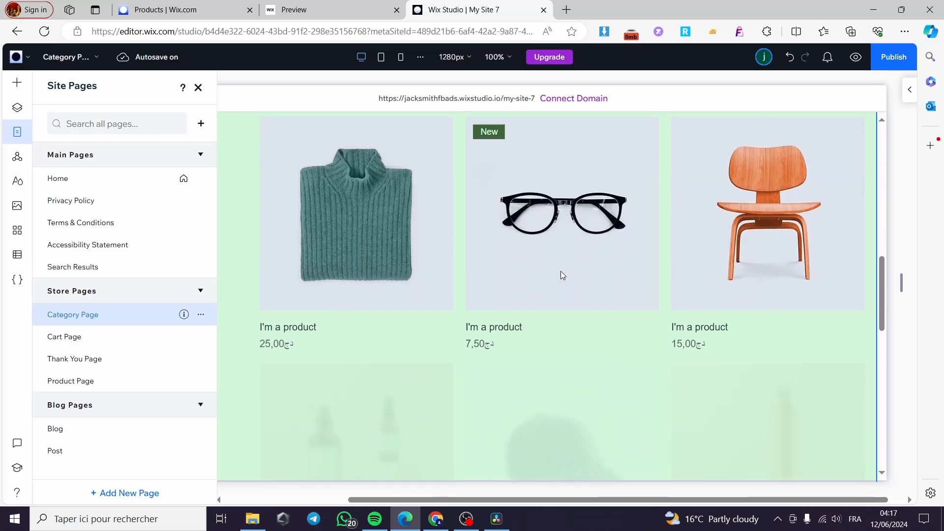
scroll(562, 274, "up", 3)
Close the site preview and return to the store's Products list in the My Site 7 dashboard.
left_click(324, 9)
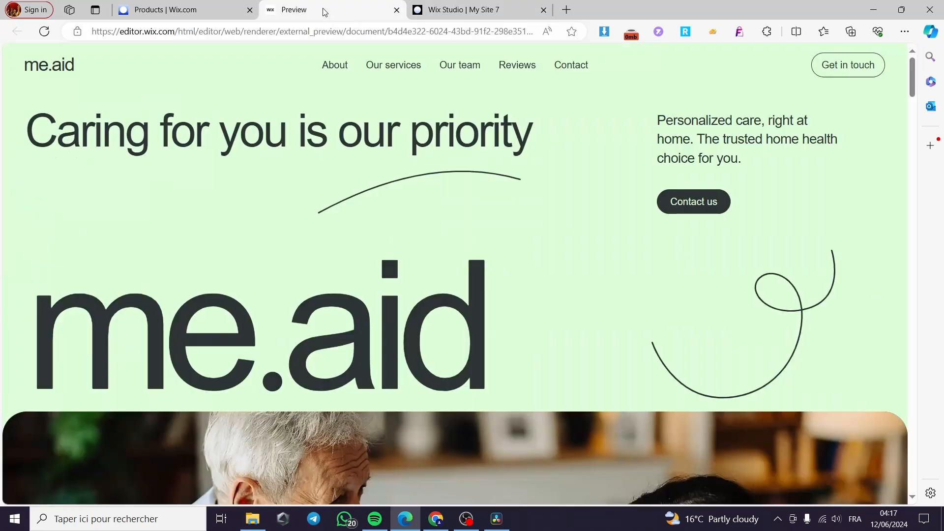
left_click(396, 10)
left_click(162, 10)
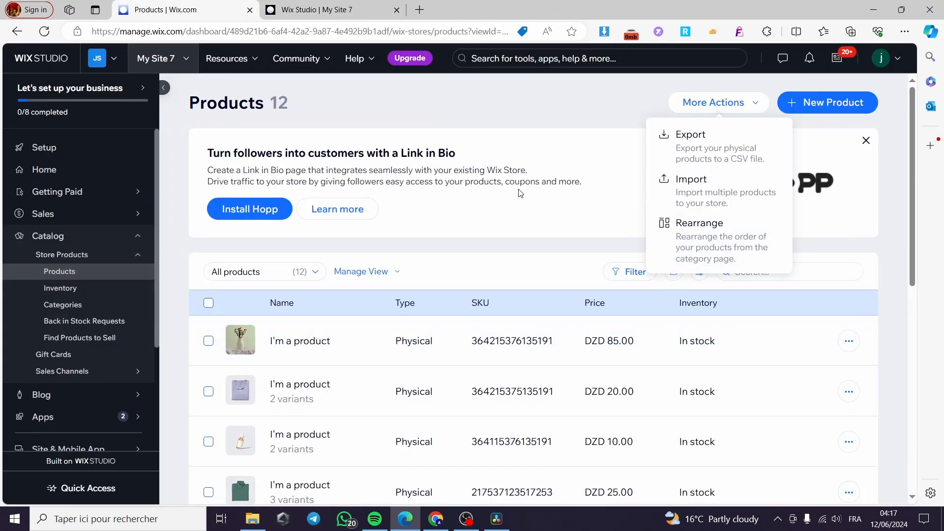
scroll(304, 377, "down", 1)
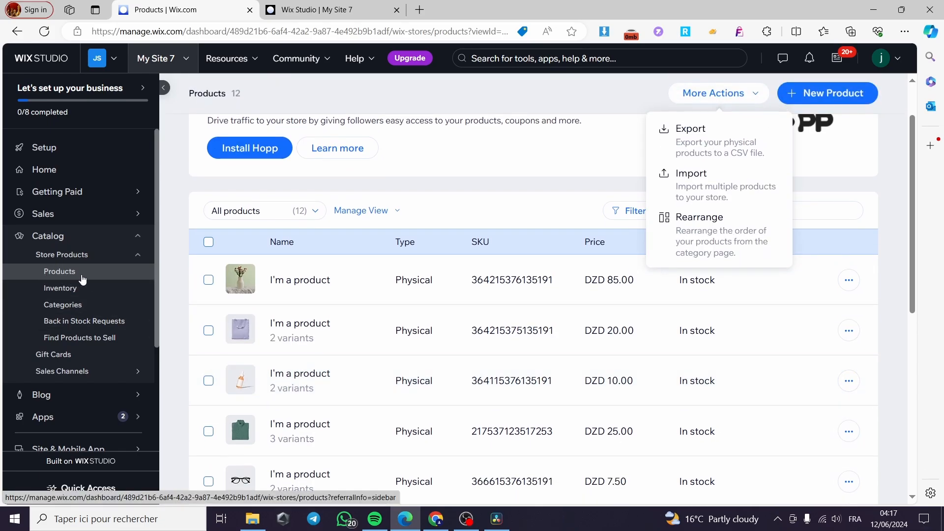
Open the Blog Overview in the My Site 7 dashboard and examine its additional actions.
left_click(759, 93)
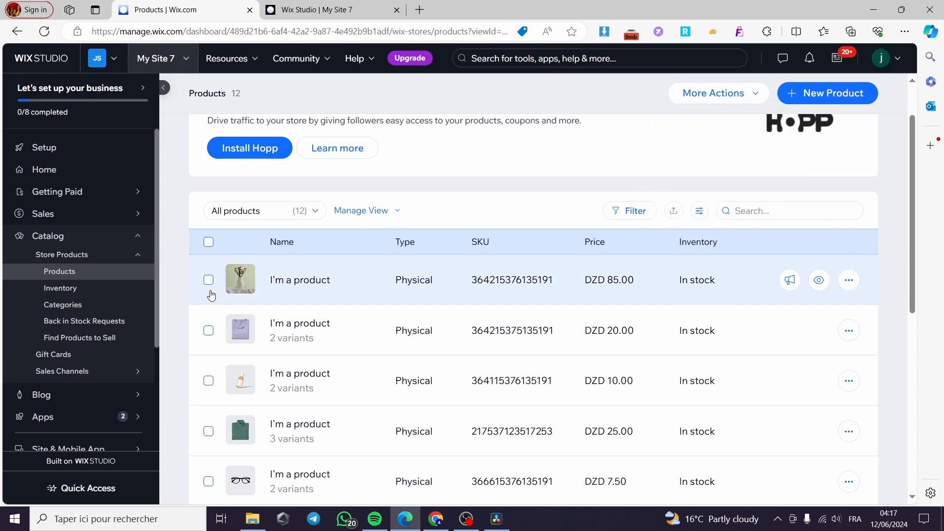
left_click(49, 396)
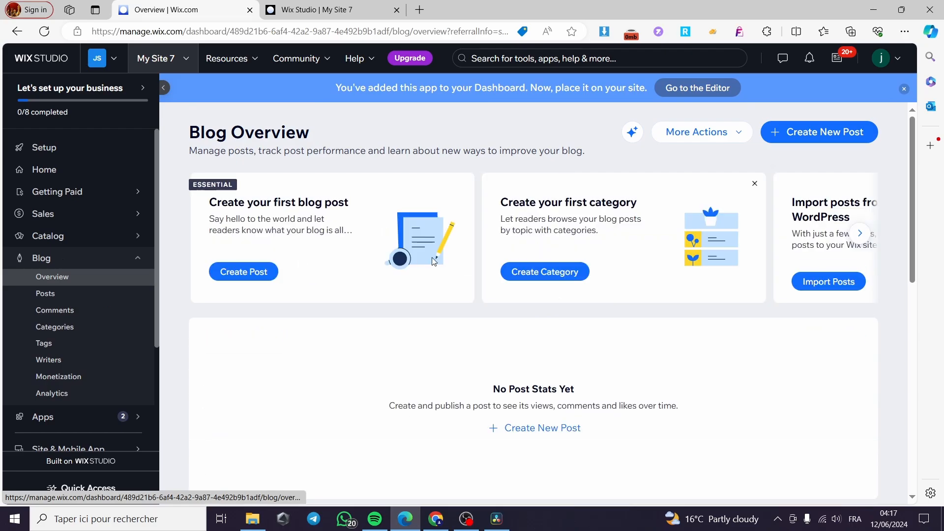
left_click(735, 137)
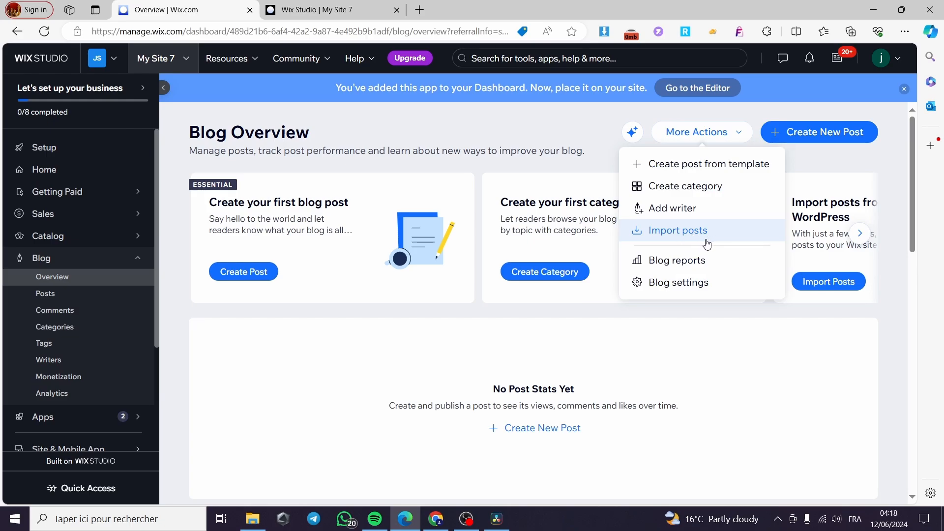
Switch to the My Site 7 editor, look over the Category Page's product gallery, and open the Blog page.
key("ctrl+Tab")
scroll(343, 199, "up", 5)
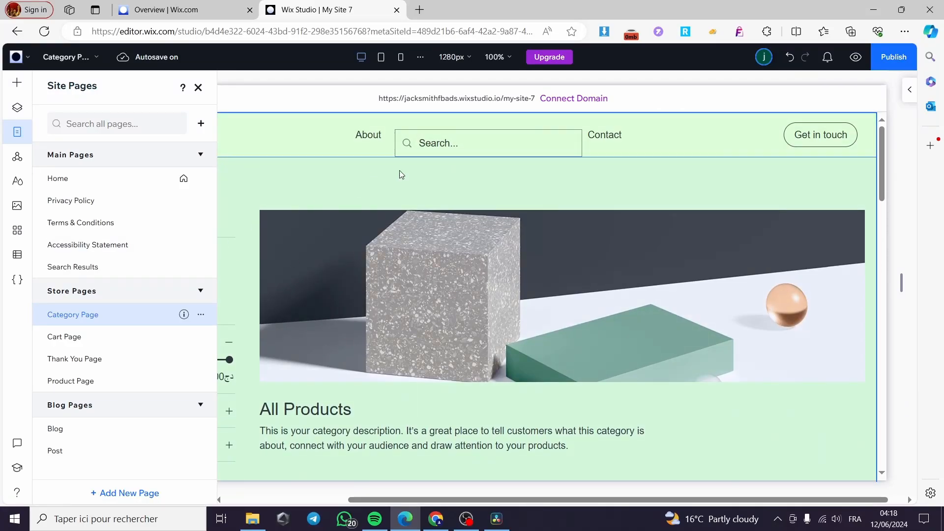
scroll(502, 269, "down", 5)
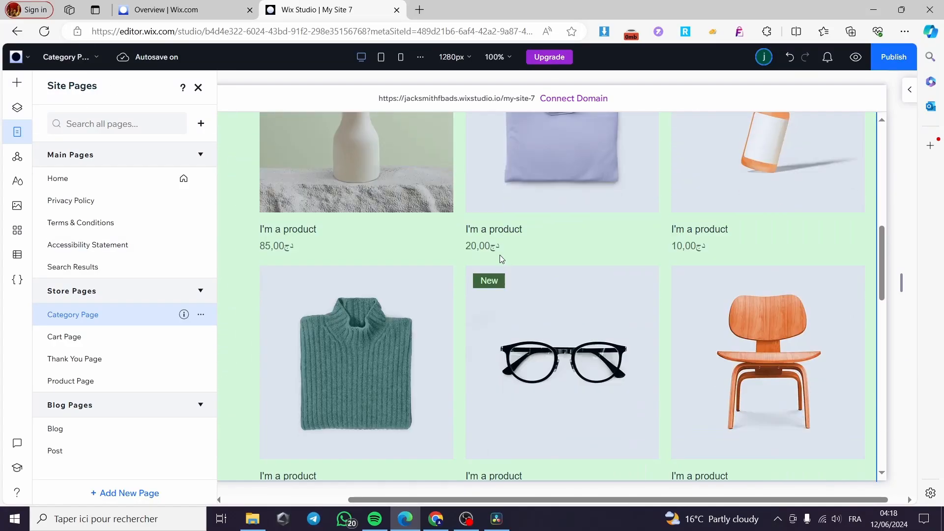
left_click(81, 434)
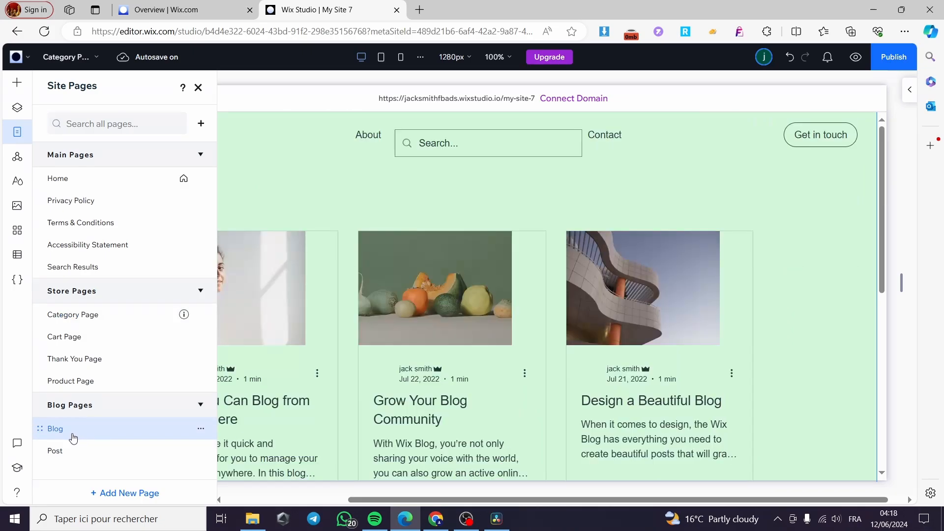
double_click(73, 438)
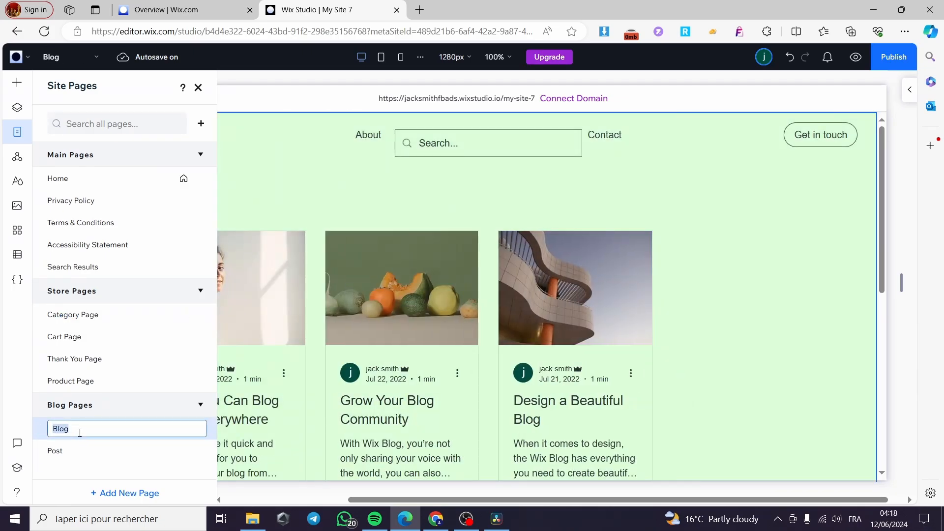